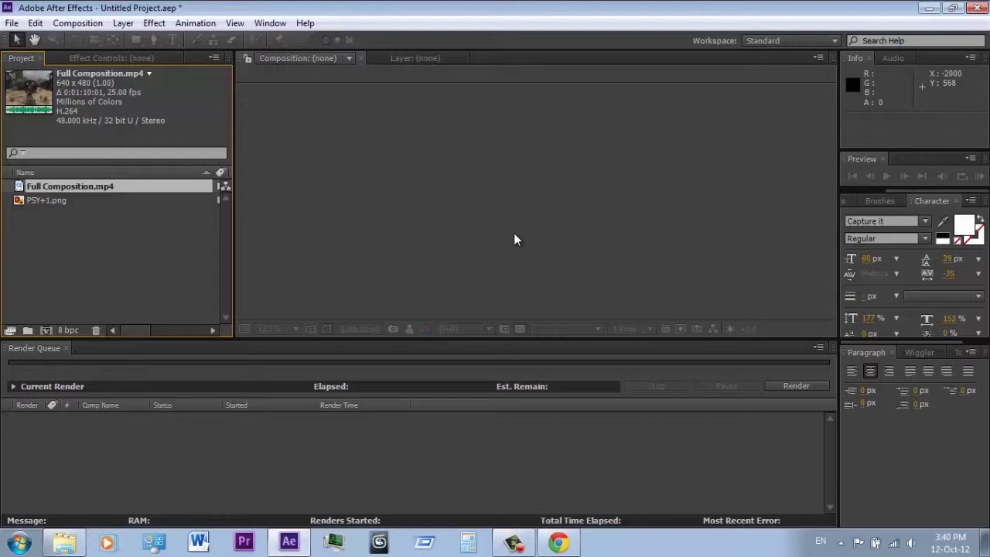
Create a composition from the Full Composition.mp4 footage and play it back.
drag(515, 235, 515, 235)
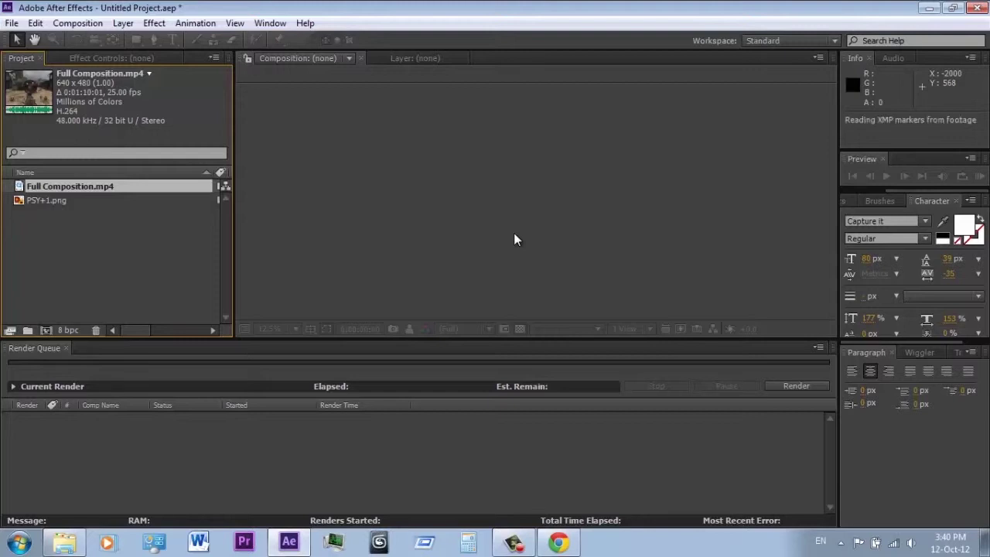
drag(515, 234, 513, 241)
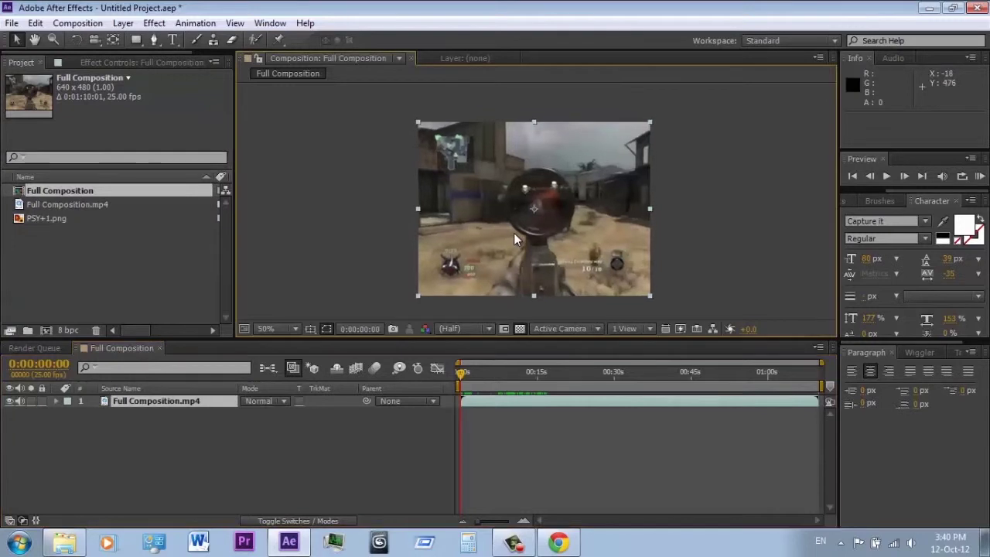
key(space)
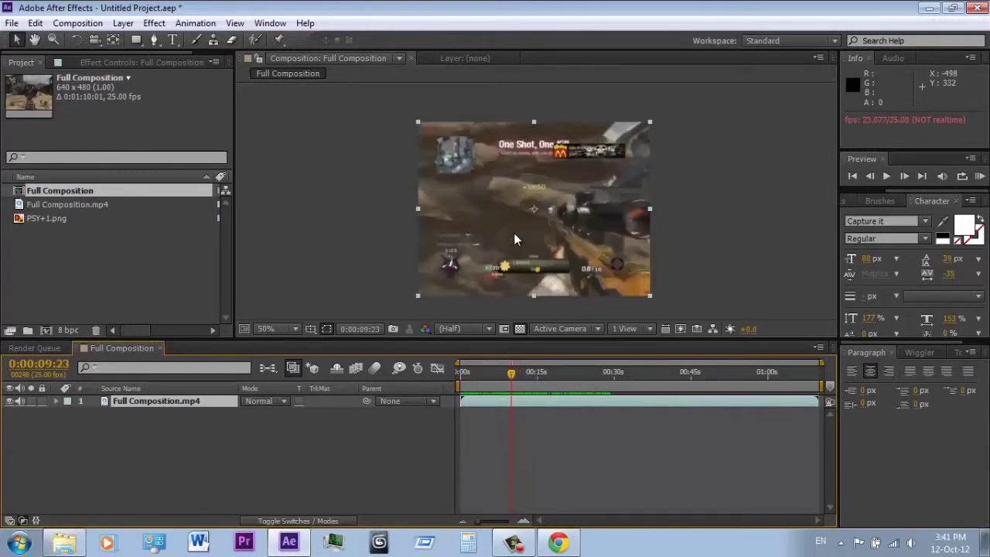
Add PSY+1.png as a layer above the video and move it to about 450, 292 in the frame.
drag(48, 218, 166, 397)
drag(515, 234, 562, 251)
key(space)
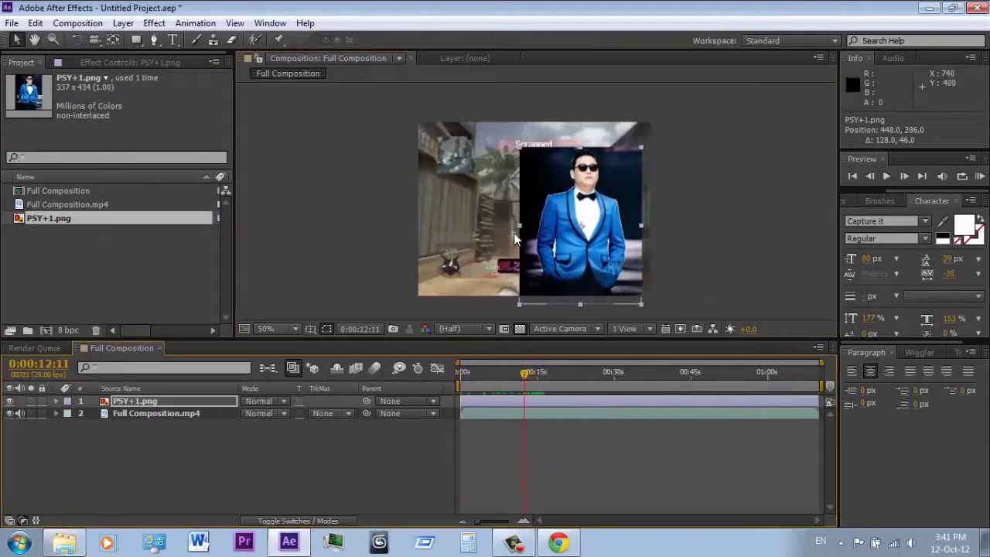
key(ctrl+grave)
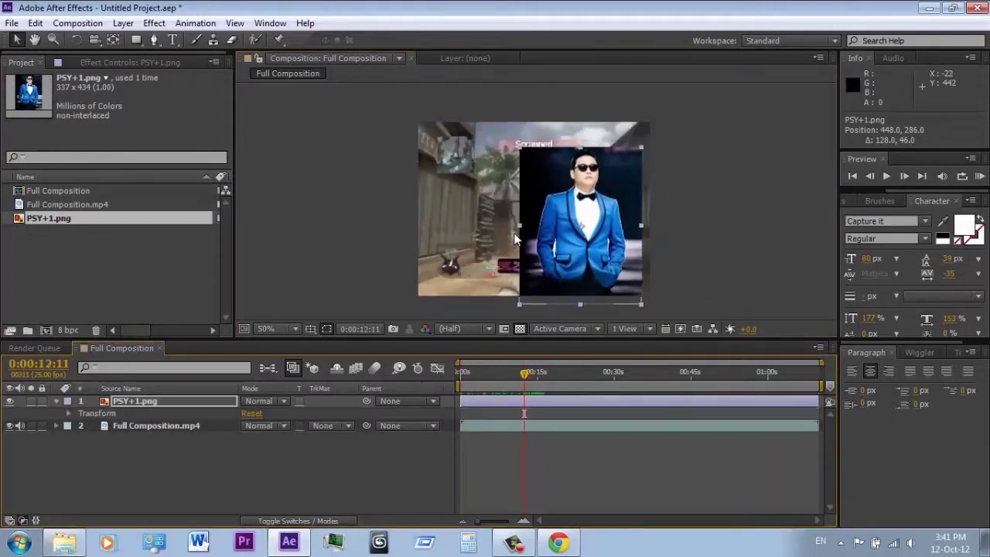
key(ctrl+grave)
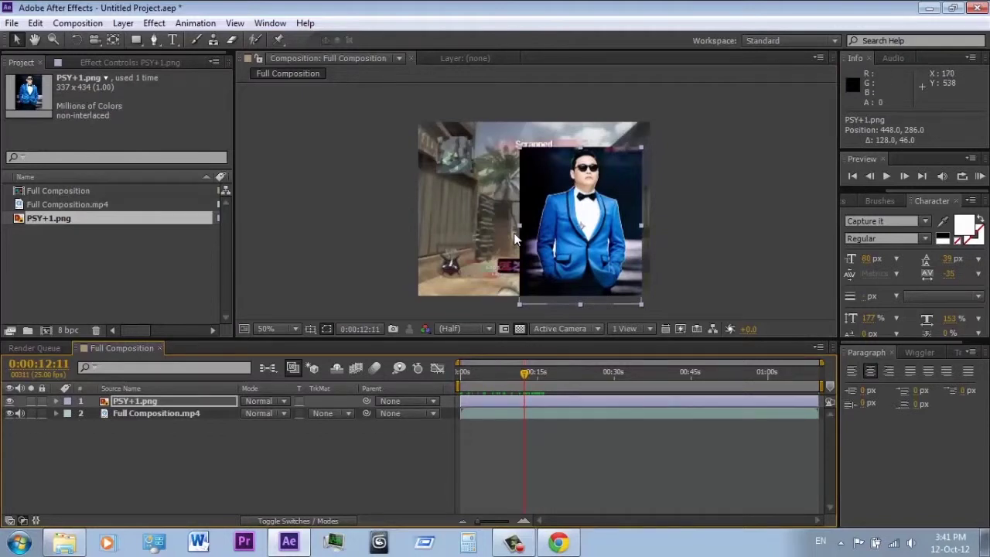
drag(516, 238, 517, 240)
mouse_move(642, 306)
mouse_down()
mouse_move(608, 268)
mouse_move(645, 254)
mouse_move(586, 286)
mouse_up()
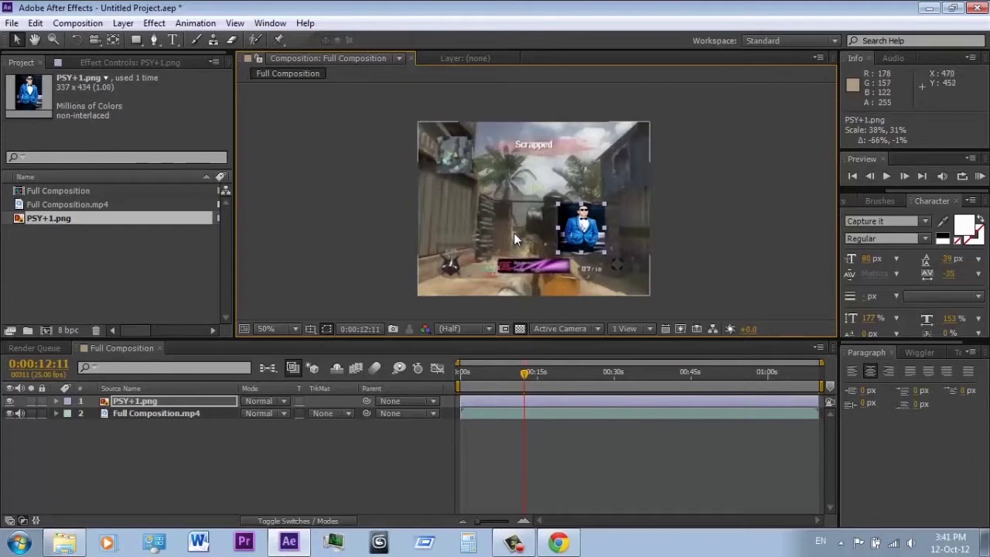
key(ctrl+z)
key(ctrl+z)
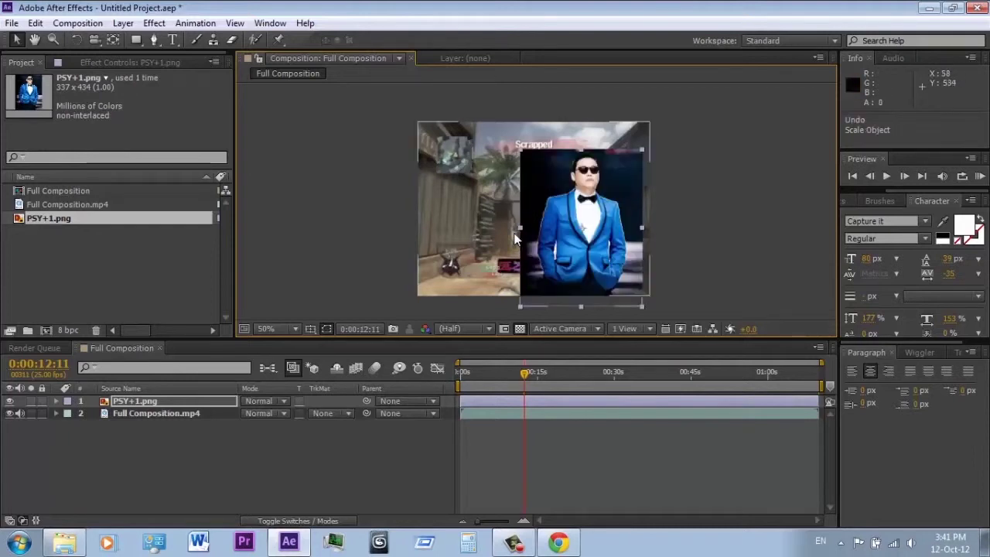
Scale the PSY+1.png layer to 23% and move it to about 54, 68, near the frame's upper-left corner.
key(s)
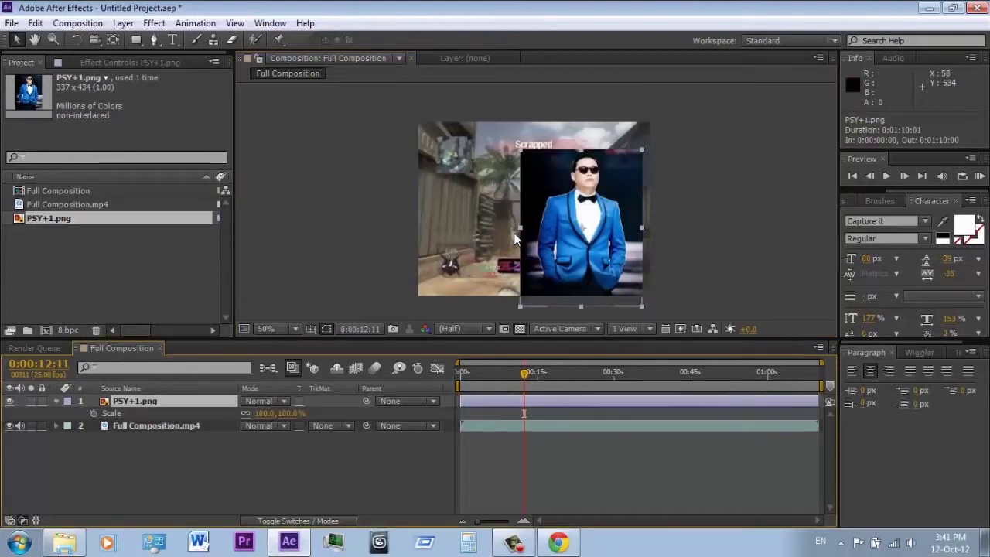
key(s)
key(s)
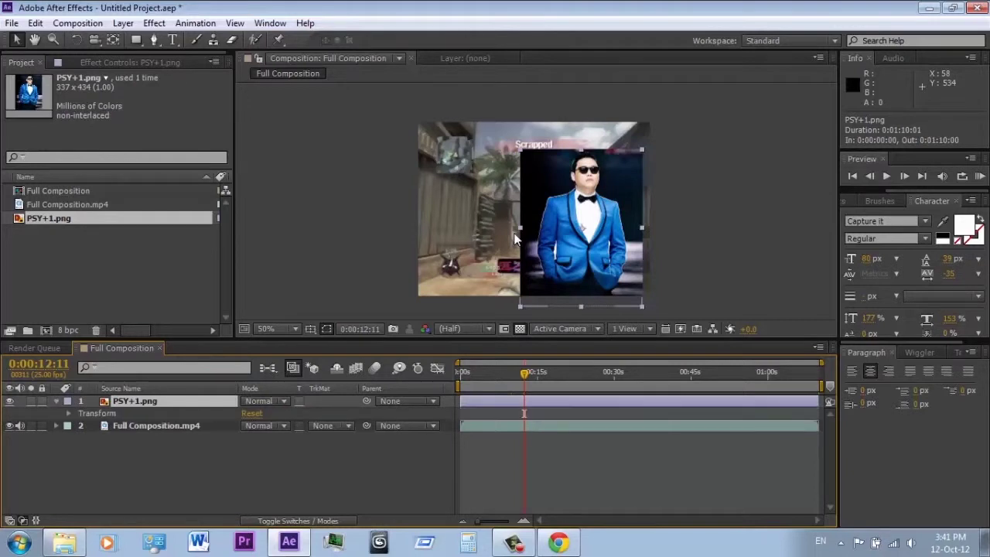
key(ctrl+grave)
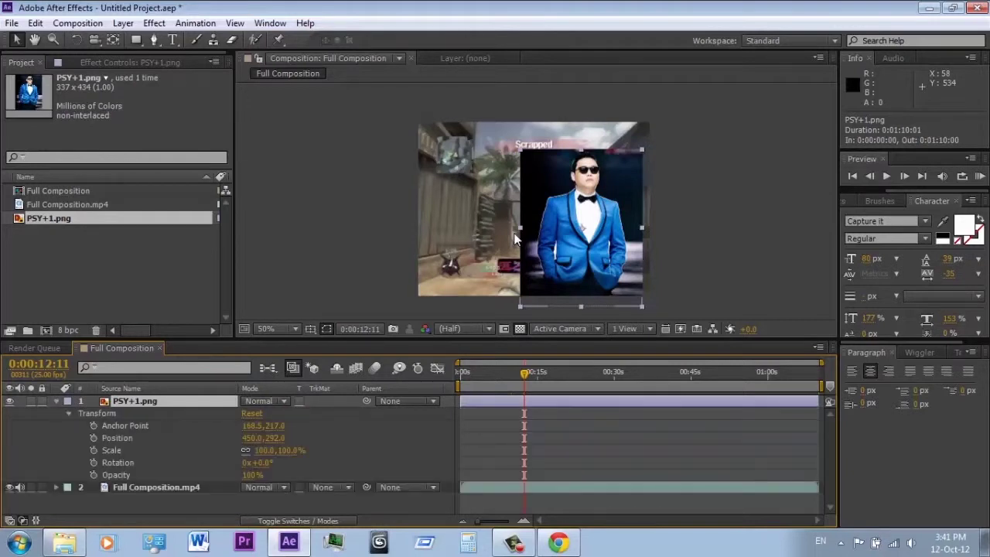
drag(264, 450, 208, 450)
drag(589, 235, 445, 154)
click(118, 437)
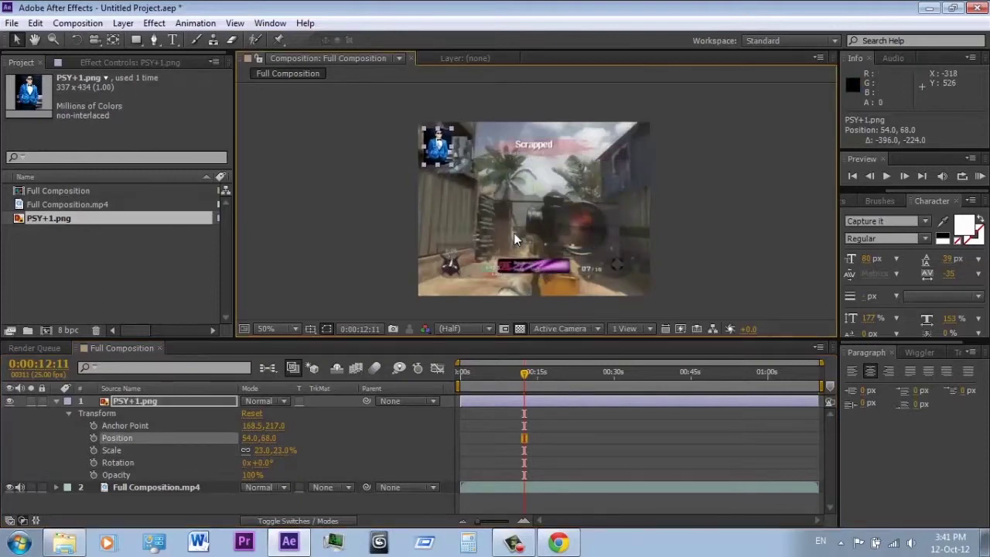
Set the PSY+1.png layer's scale to 40% and reposition it at about 82, 102.
click(281, 450)
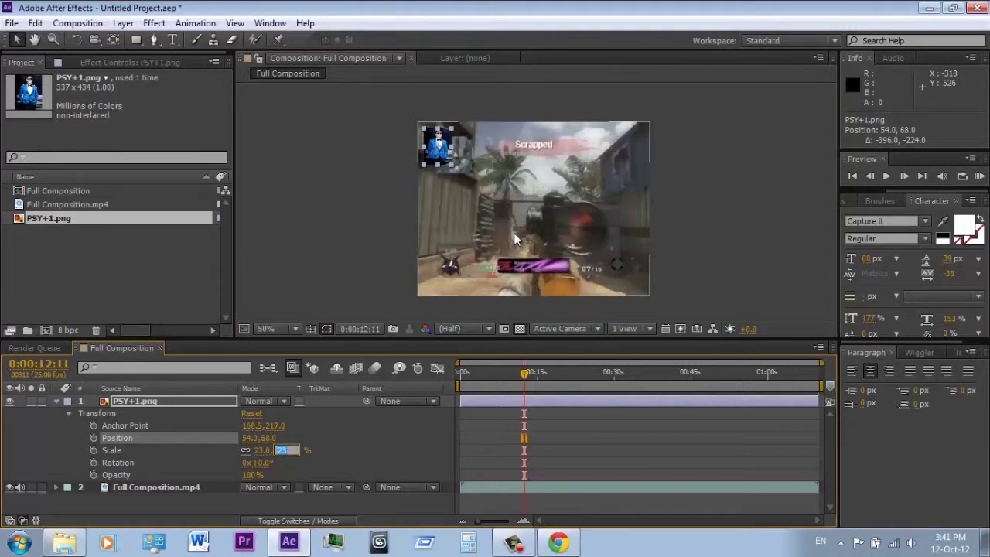
text(35)
key(Return)
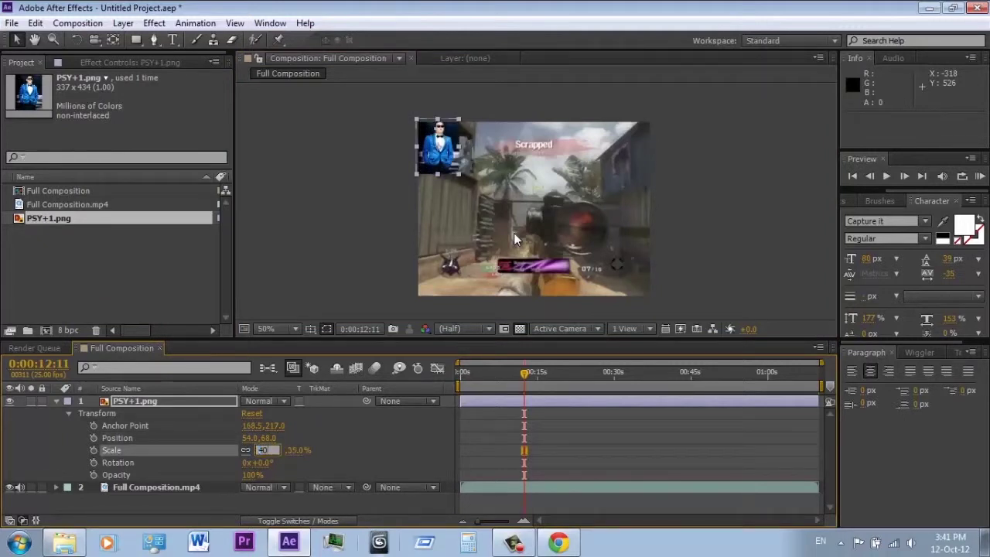
key(Return)
mouse_move(455, 152)
mouse_down()
mouse_move(467, 170)
mouse_move(451, 162)
mouse_up()
Return the current time to 0:00:00:00 and briefly preview the image over the video.
drag(524, 374, 461, 373)
click(534, 506)
key(space)
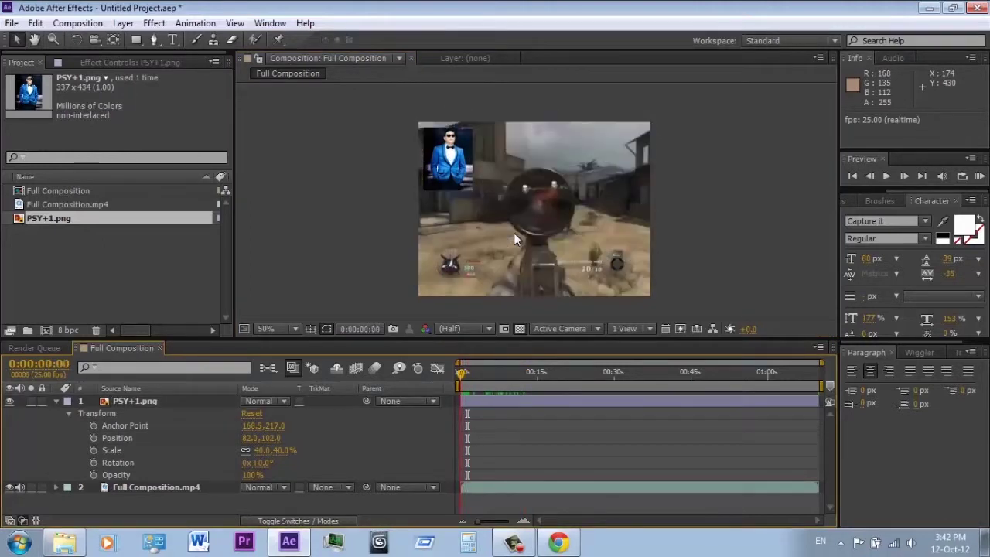
key(space)
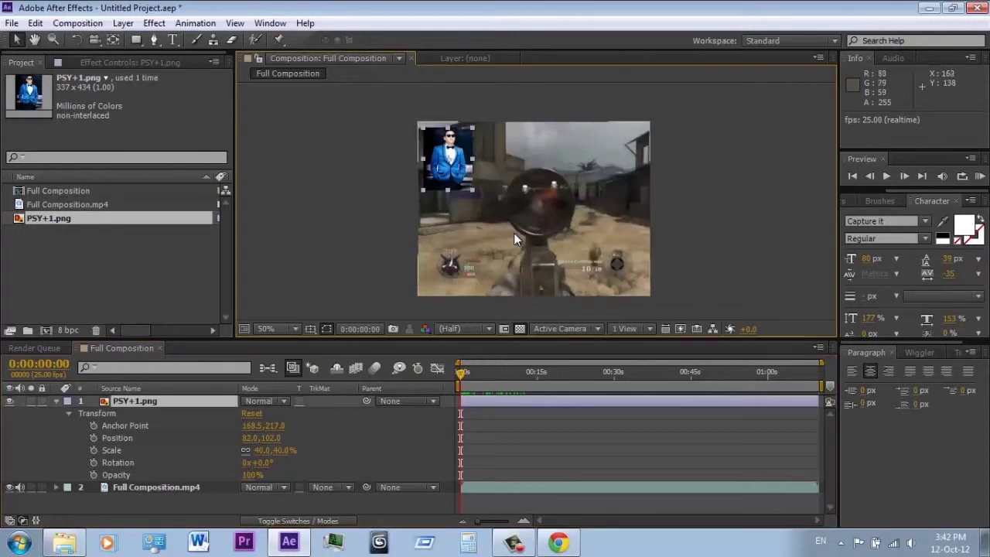
mouse_move(450, 172)
mouse_down()
mouse_move(446, 164)
mouse_move(545, 229)
mouse_move(483, 228)
mouse_move(429, 188)
mouse_move(450, 172)
mouse_up()
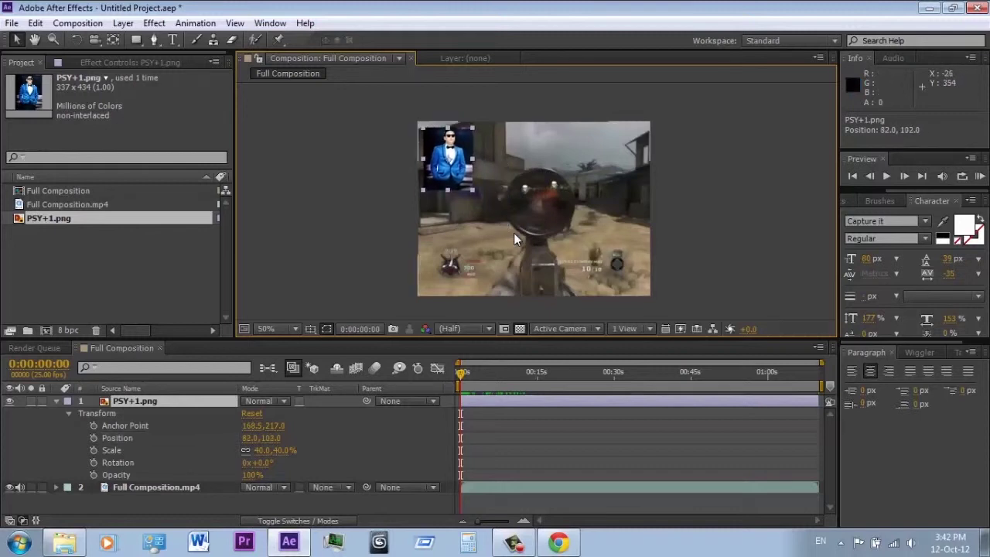
Fit the PSY+1.png layer to the full composition size.
click(57, 401)
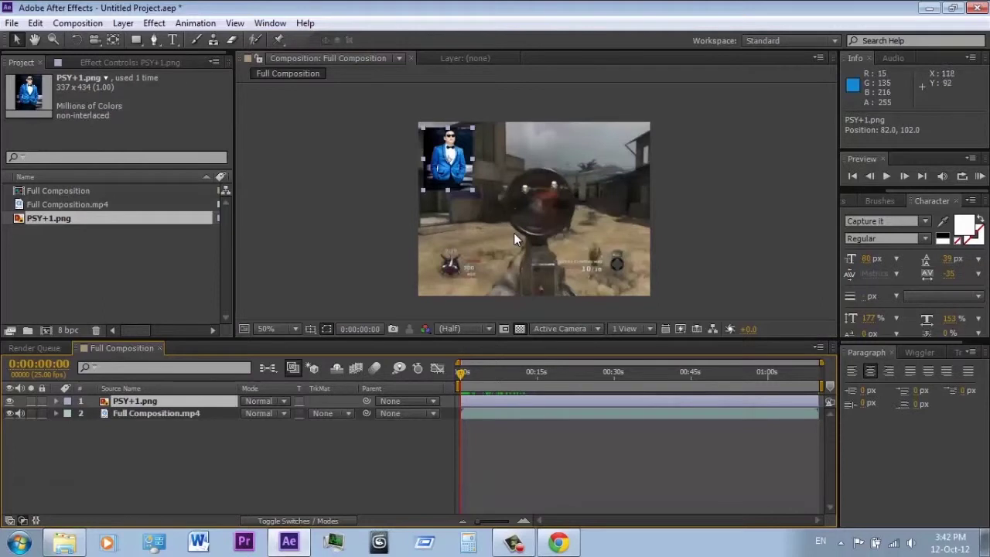
right_click(516, 239)
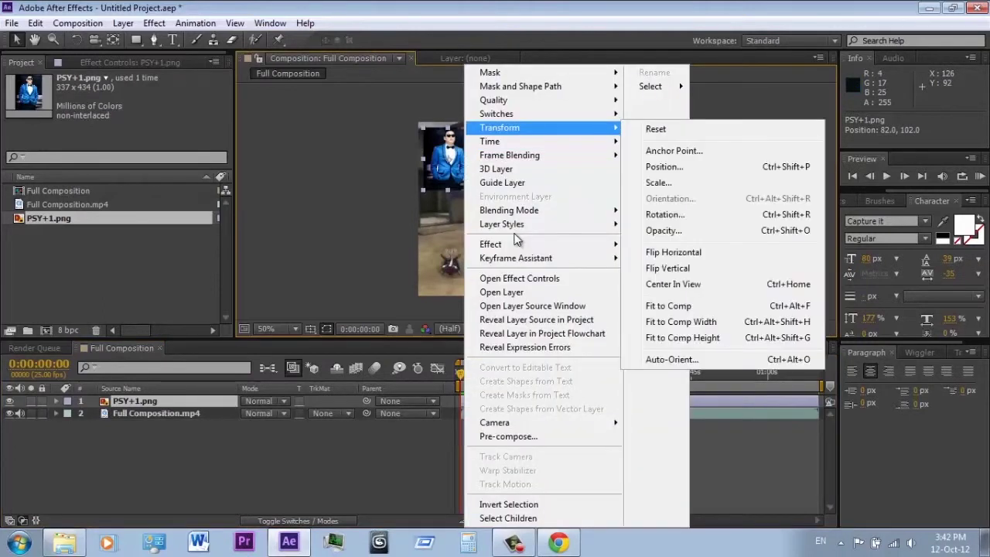
click(668, 306)
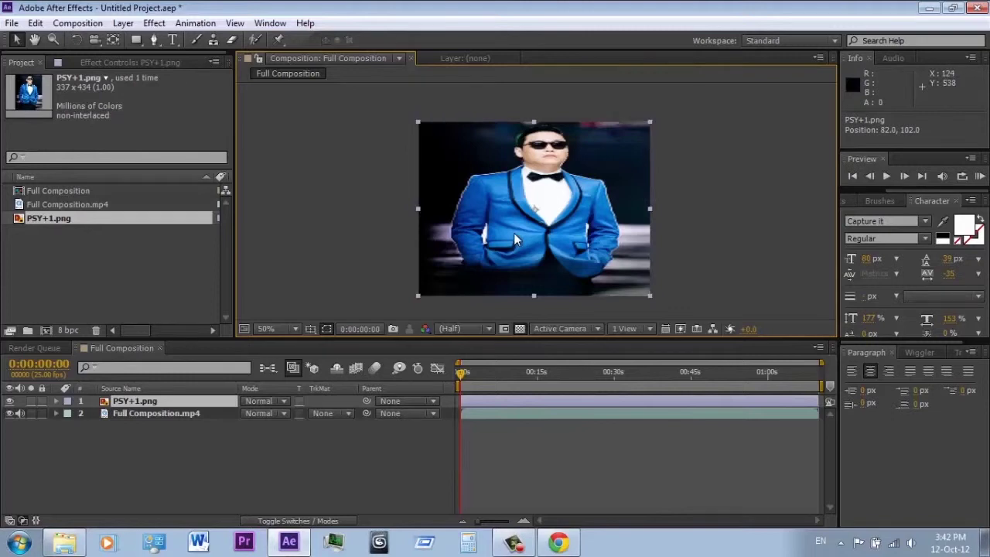
Keyframe the image's Scale at 0:00:00:00 and shrink it to 44.0, 25.6% at 0:00:04:06.
click(55, 400)
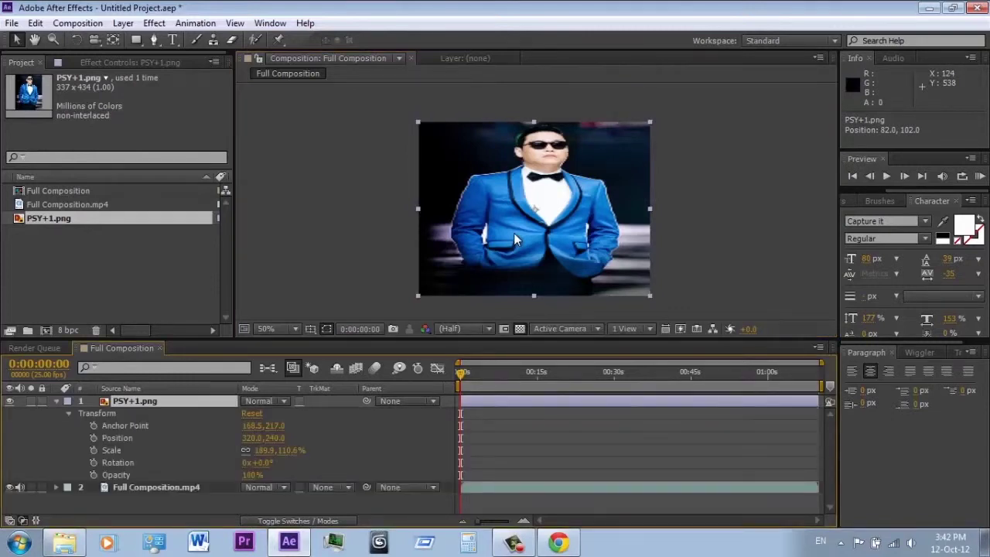
key(alt+shift+s)
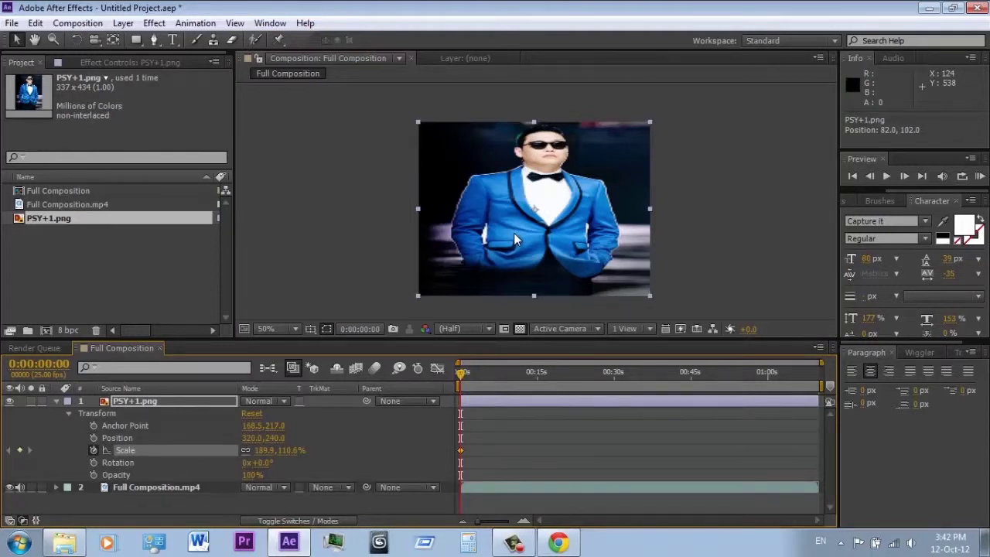
drag(461, 374, 482, 373)
drag(265, 450, 168, 450)
key(alt+shift+KP_Subtract)
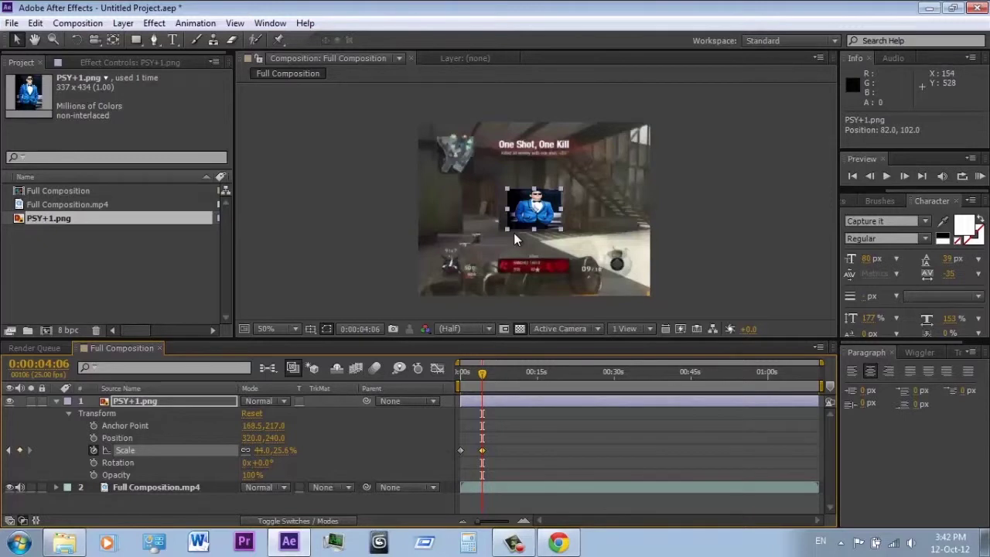
Move the second Scale keyframe of the PSY+1.png layer earlier, to about 0:00:01:07.
key(equal)
key(equal)
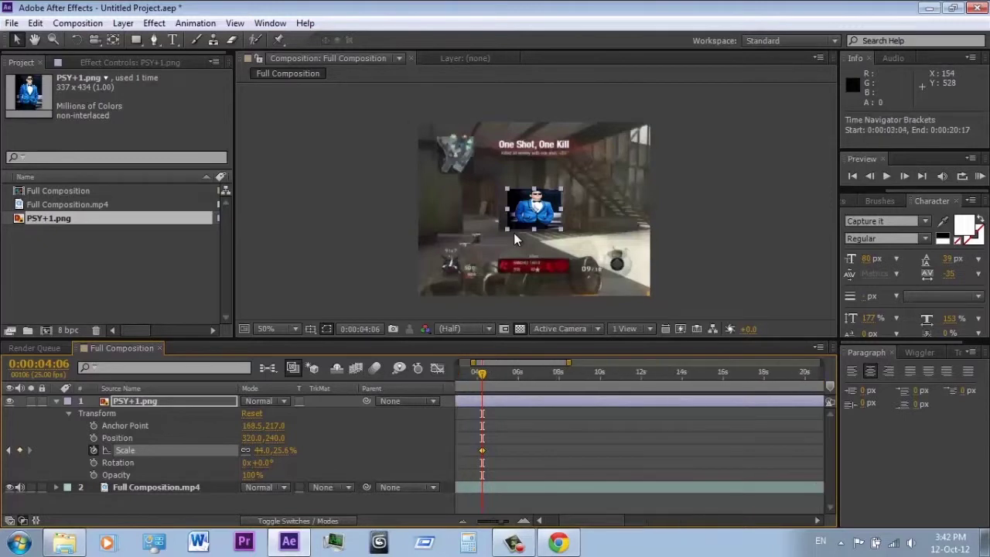
key(alt+Left)
key(alt+Left)
key(alt+Left)
key(alt+Left)
key(alt+Left)
key(alt+Left)
key(alt+Left)
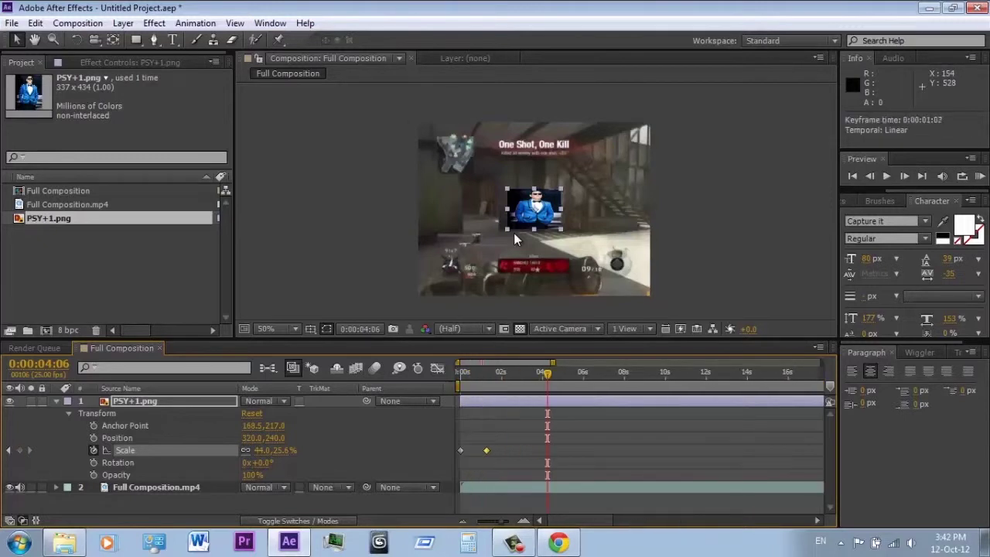
key(minus)
key(minus)
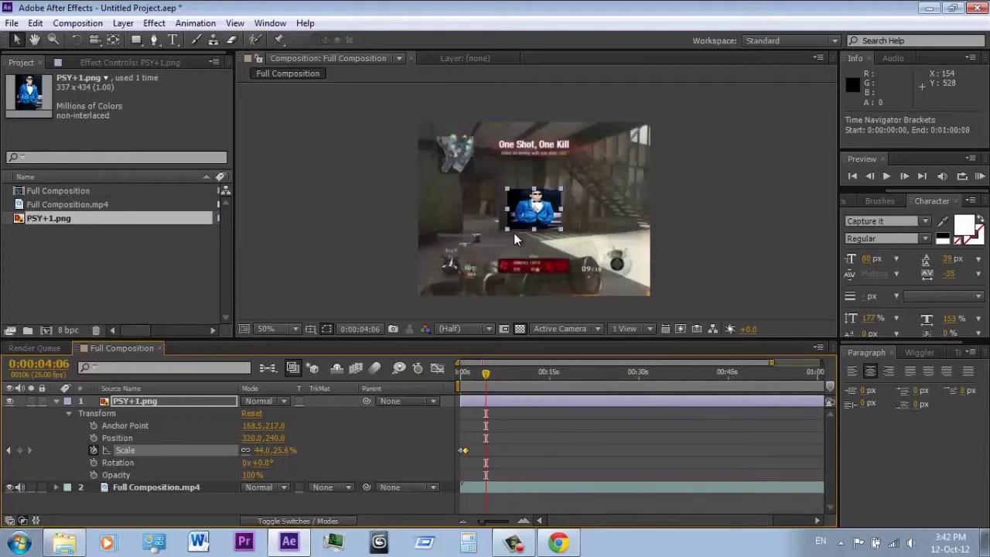
Preview the shrinking animation and retime the second Scale keyframe to 0:00:00:23.
key(KP_0)
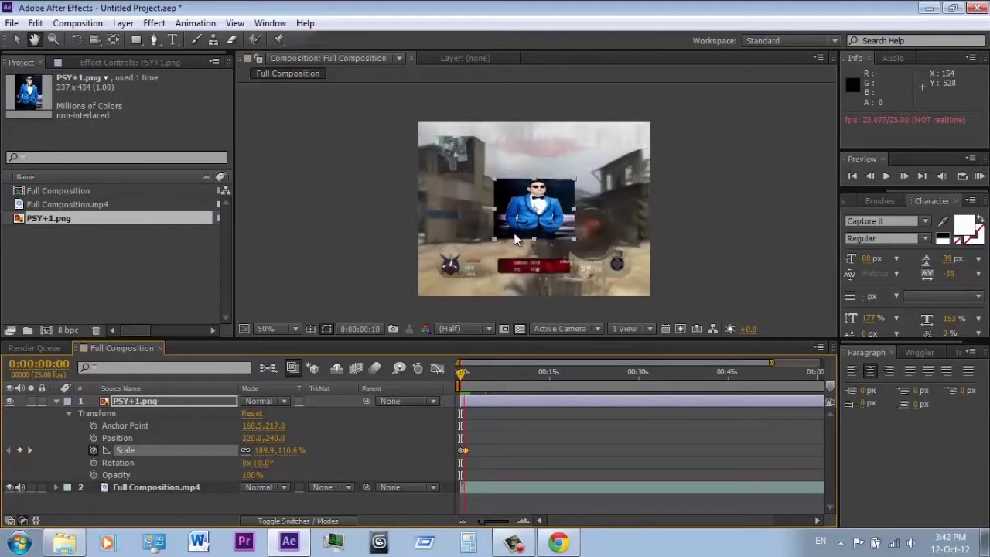
key(space)
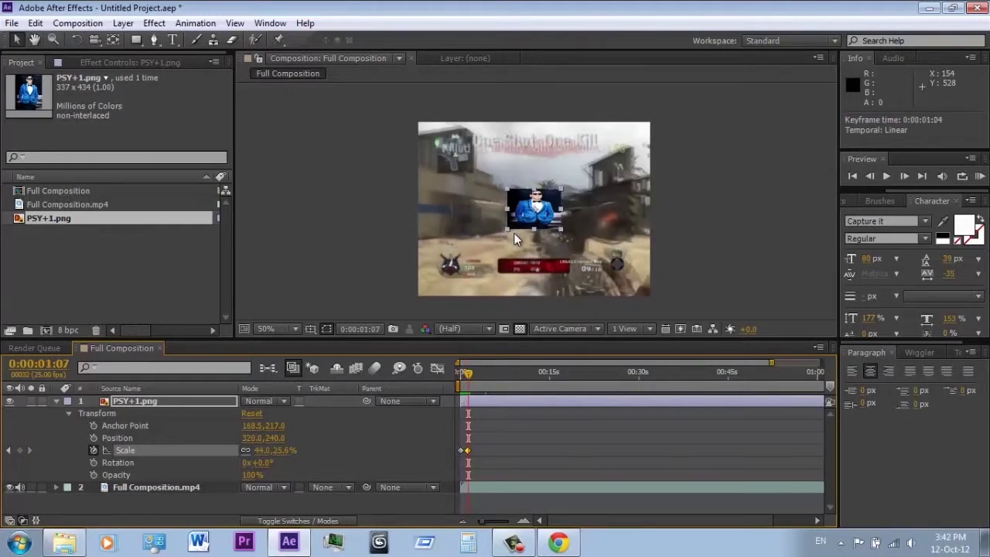
key(KP_0)
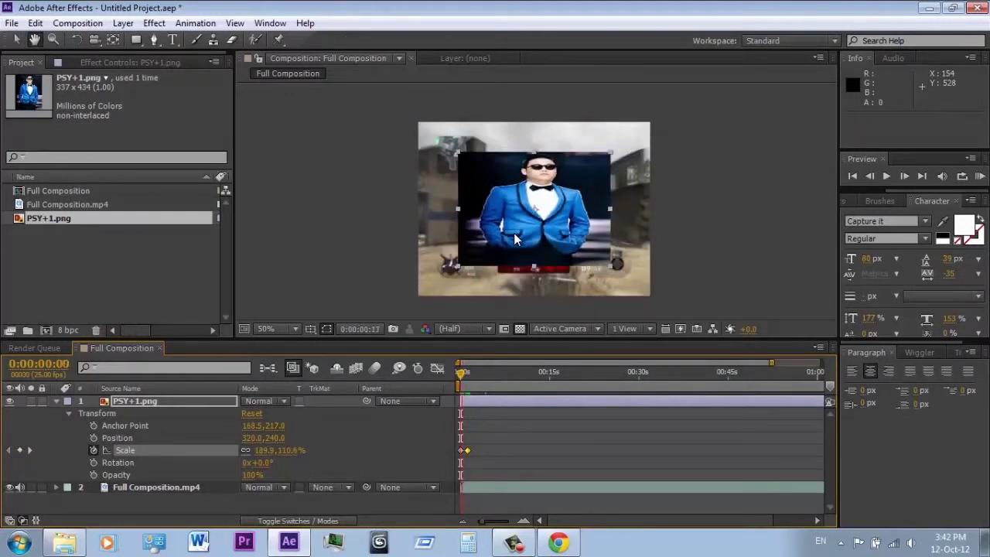
key(space)
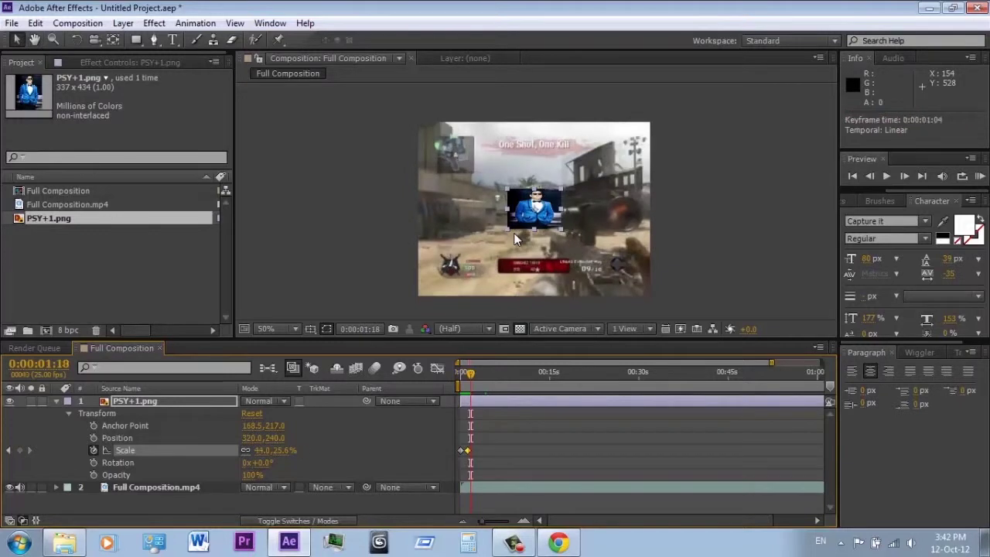
key(KP_0)
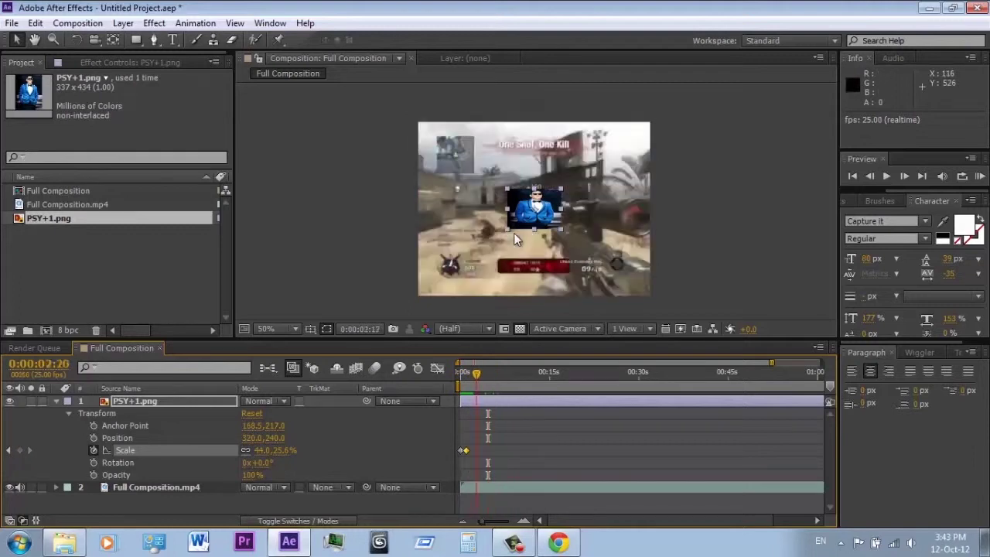
Keyframe the image's Position at 0:00:00:00 and move it to about 94, 72 in the frame's upper-left corner at 0:00:00:23.
key(semicolon)
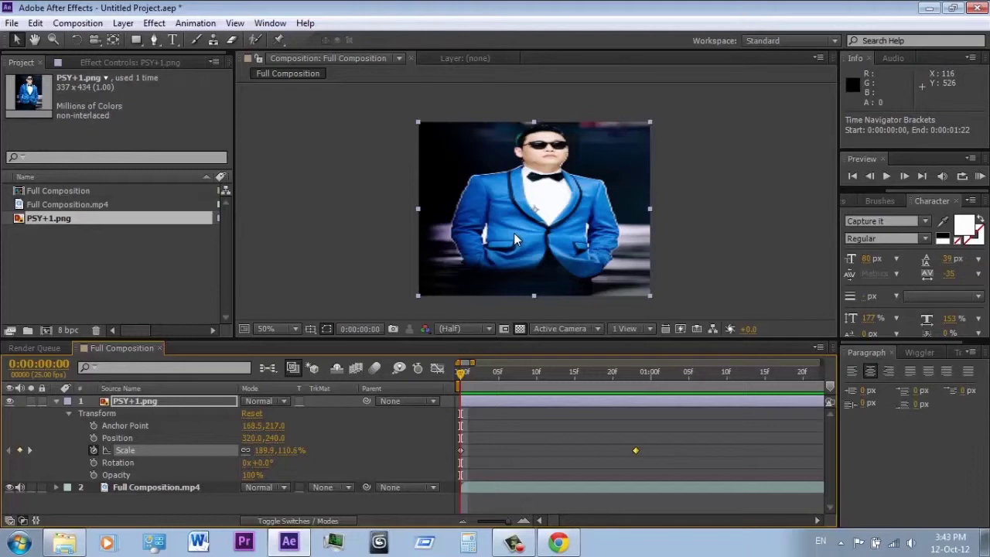
key(alt+shift+p)
key(k)
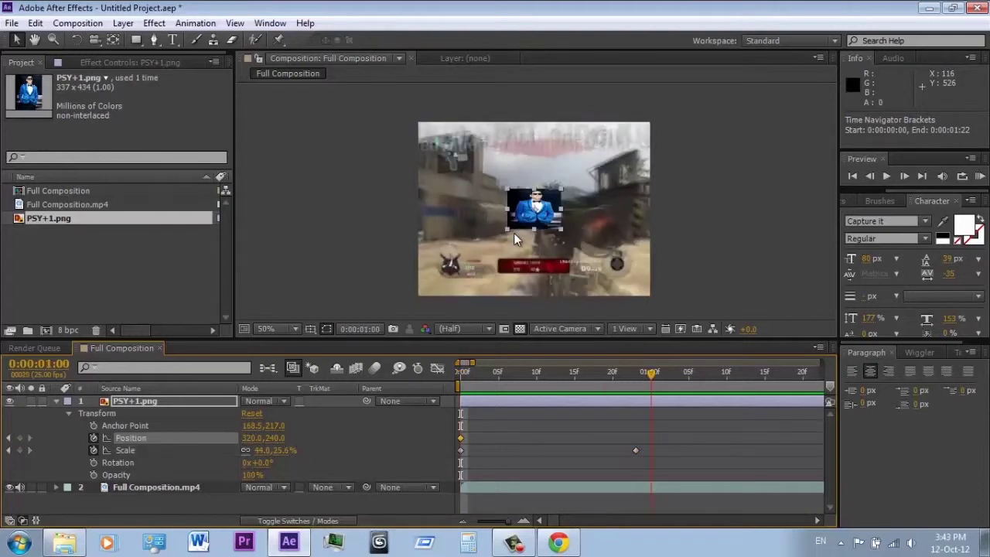
drag(545, 213, 466, 152)
key(Left)
key(Left)
key(Left)
key(Left)
key(Left)
key(Left)
key(Left)
key(Left)
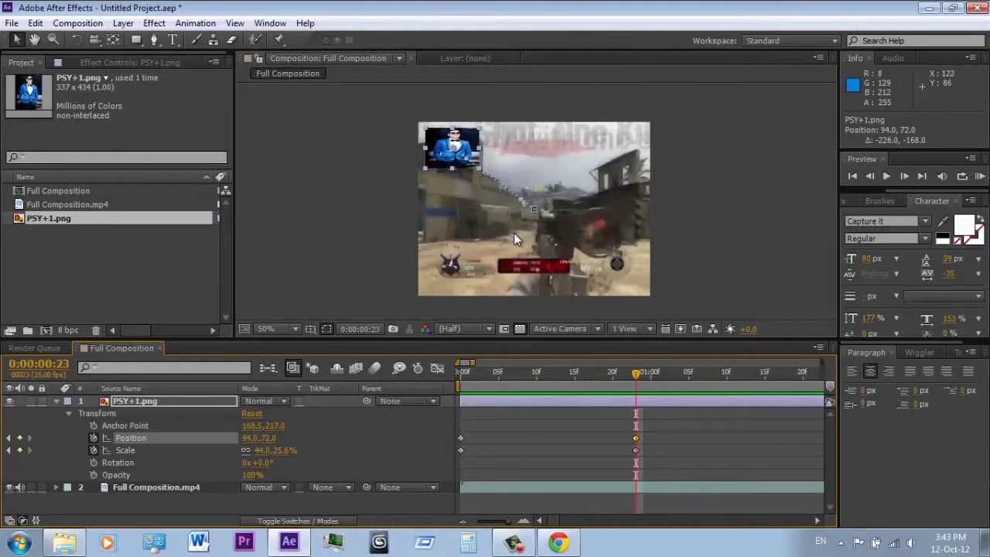
Nudge the image at the second Position keyframe to 98, 74.
key(Right)
key(Right)
key(Right)
key(Right)
key(Down)
key(Down)
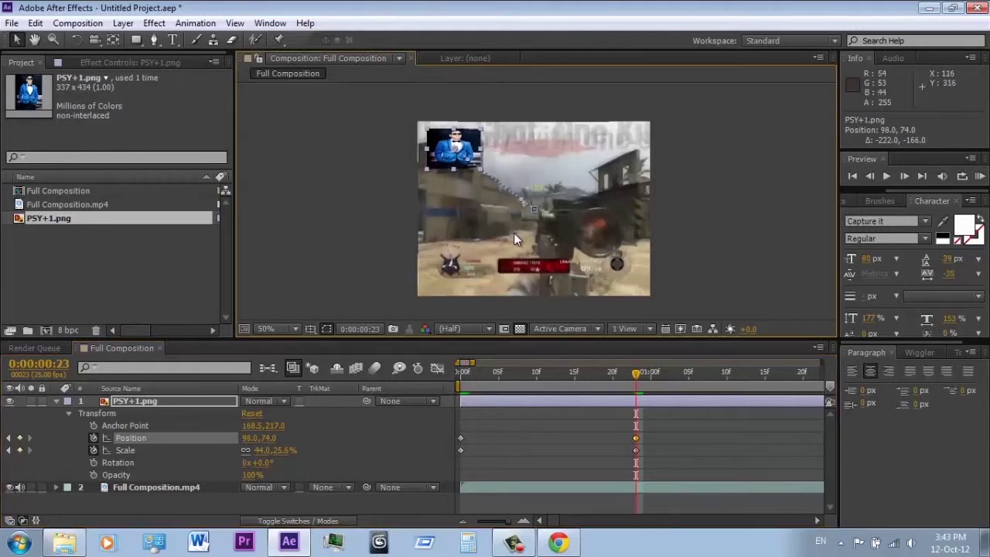
Step back and forth through the frames between the two keyframes to examine the image's shrink and move, returning to 0:00:00:00.
key(Page_Up)
key(Page_Up)
key(Page_Up)
key(Page_Up)
key(Page_Up)
key(Page_Up)
key(Page_Up)
key(Page_Up)
key(Page_Up)
key(Page_Up)
key(Page_Up)
key(Page_Up)
key(Page_Up)
key(Page_Up)
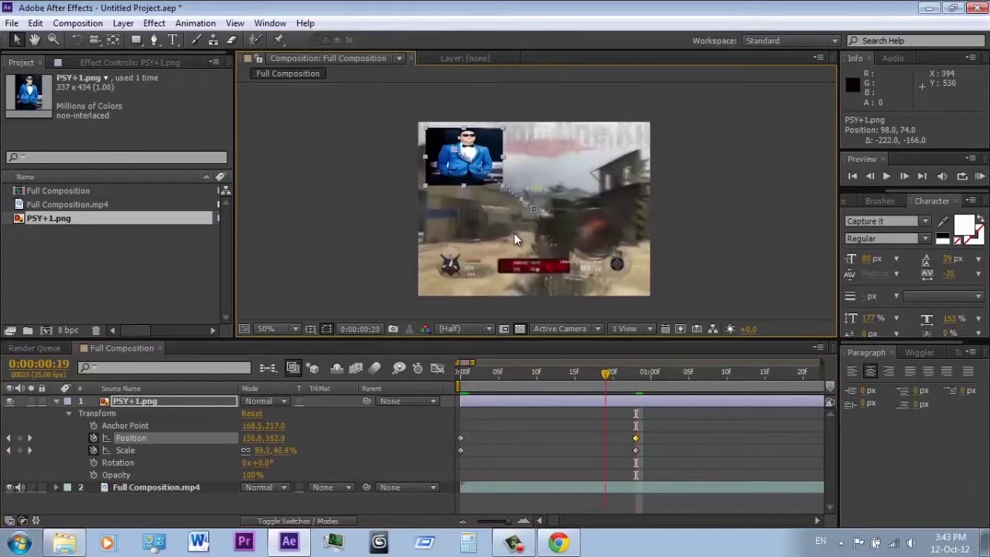
key(Page_Down)
key(Page_Down)
key(Page_Down)
key(Page_Down)
key(Page_Down)
key(Page_Down)
key(Page_Down)
key(Page_Down)
key(Page_Down)
key(Page_Down)
key(Page_Down)
key(Page_Down)
key(Page_Down)
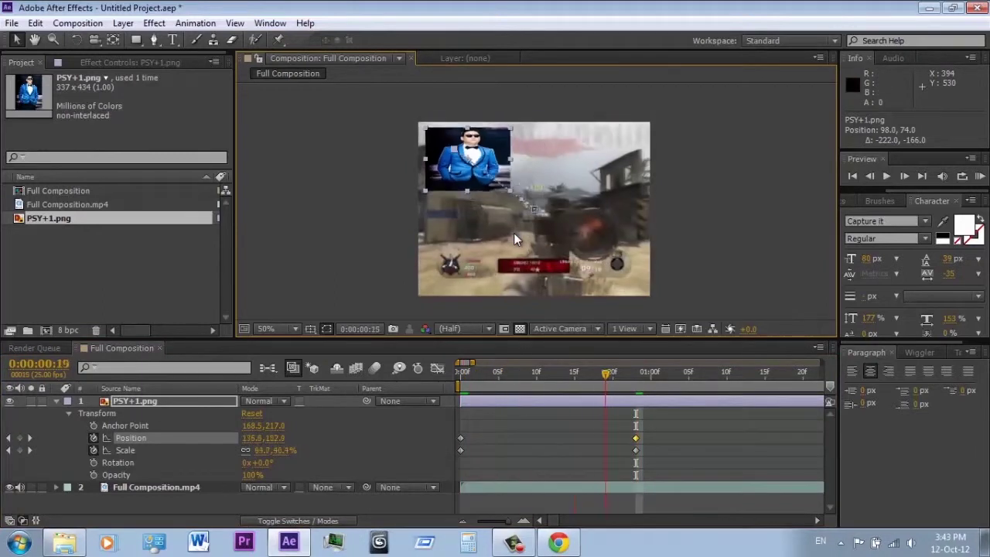
key(Page_Up)
key(Page_Up)
key(Page_Up)
key(Page_Up)
key(Page_Up)
key(Page_Up)
key(Page_Up)
key(Page_Up)
key(Page_Up)
key(Page_Up)
key(Page_Up)
key(Page_Up)
key(Page_Up)
key(Page_Up)
key(Page_Up)
key(Page_Up)
key(Page_Up)
key(Page_Up)
key(Page_Up)
key(Page_Up)
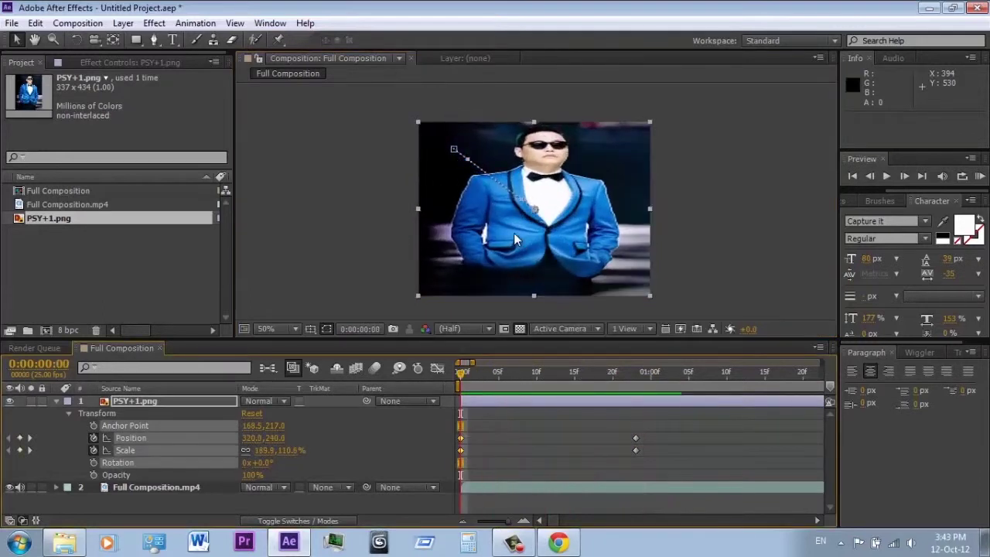
Apply Easy Ease to both Position keyframes of the PSY+1.png layer while viewing their speed in the Graph Editor.
key(F2)
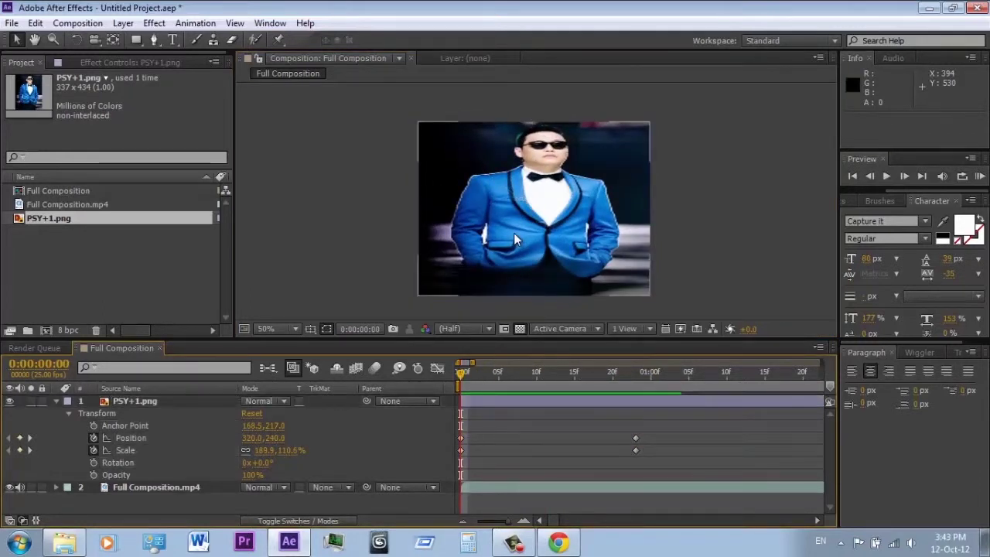
click(516, 239)
key(F2)
click(517, 239)
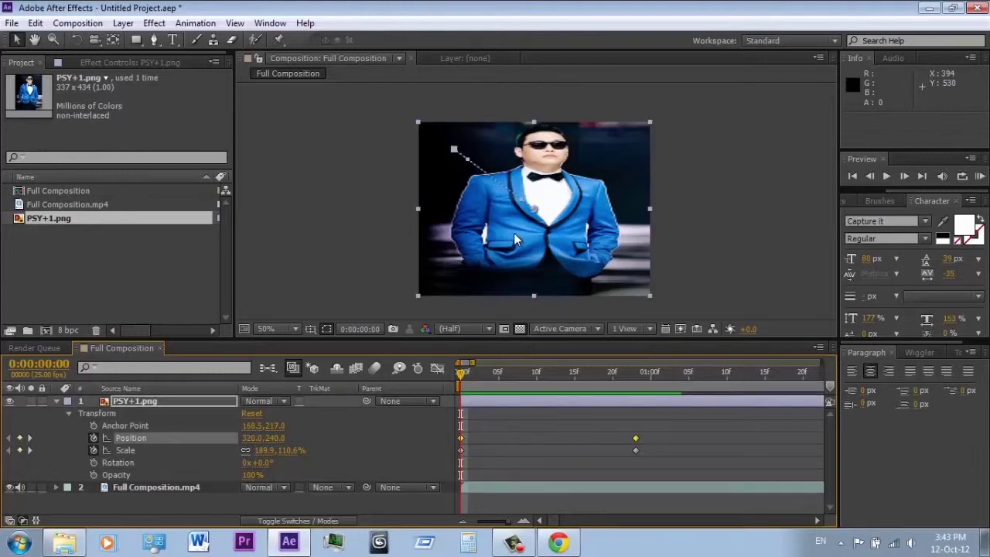
key(shift+F3)
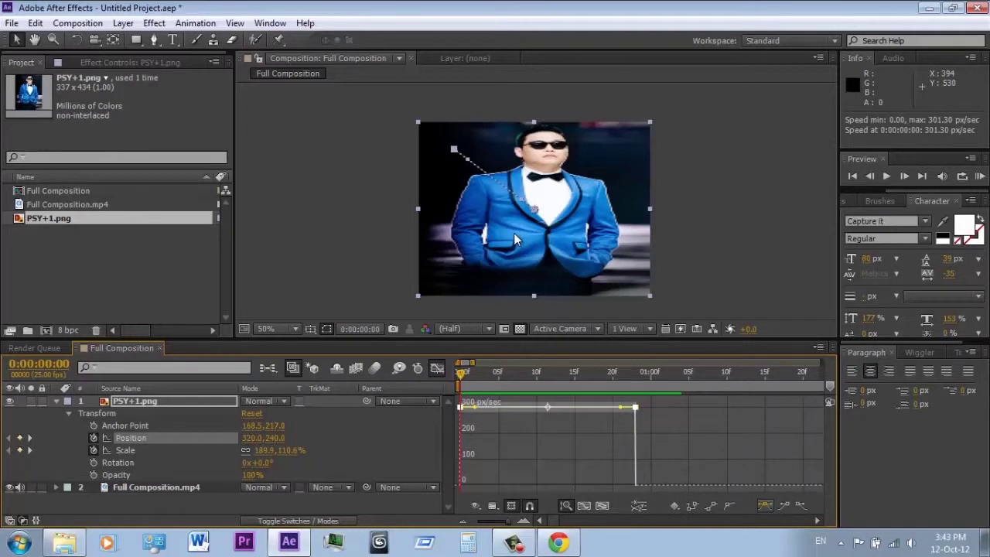
key(F9)
key(shift+F3)
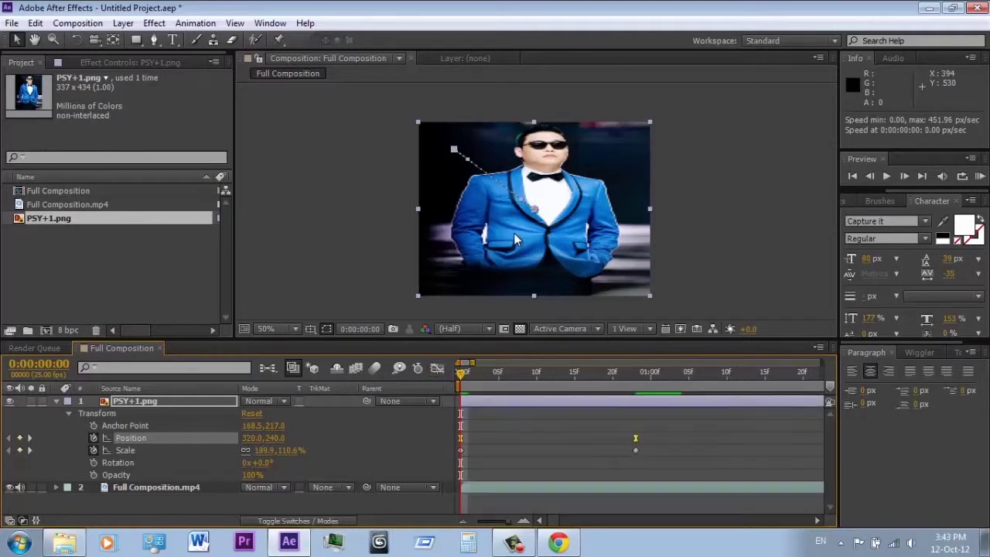
Apply Easy Ease to the Scale keyframes together with the Position keyframes and preview the animation.
drag(649, 443, 416, 456)
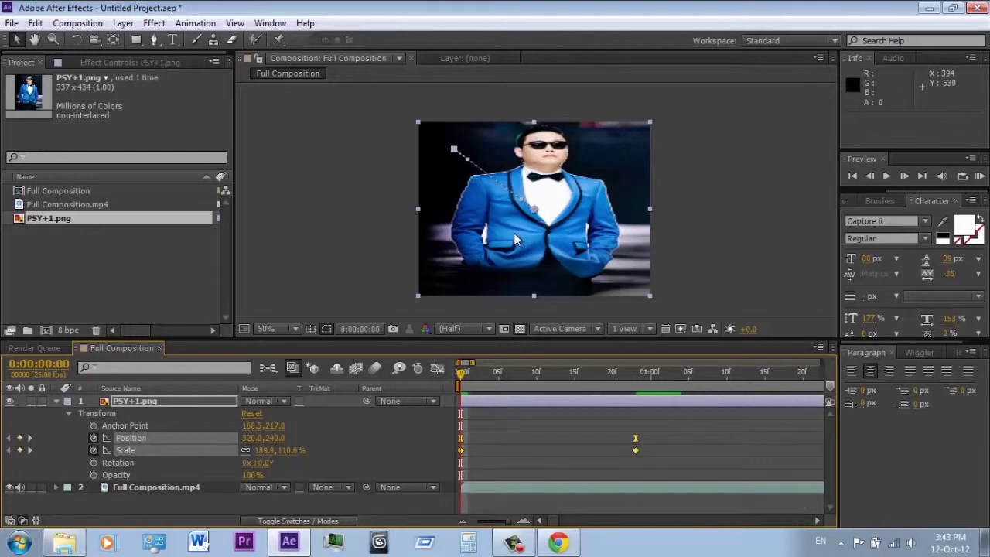
key(shift+F3)
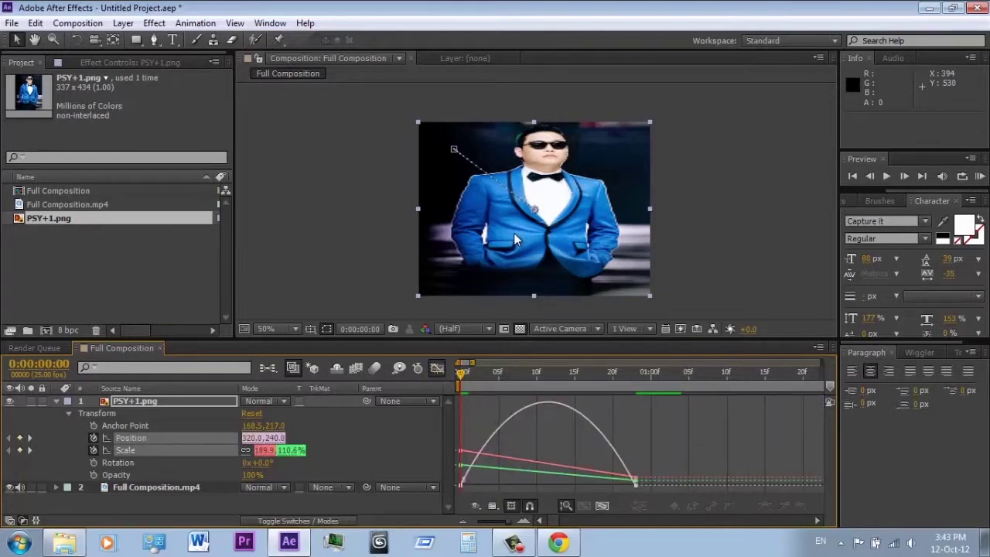
key(ctrl+alt+a)
key(F9)
key(shift+F3)
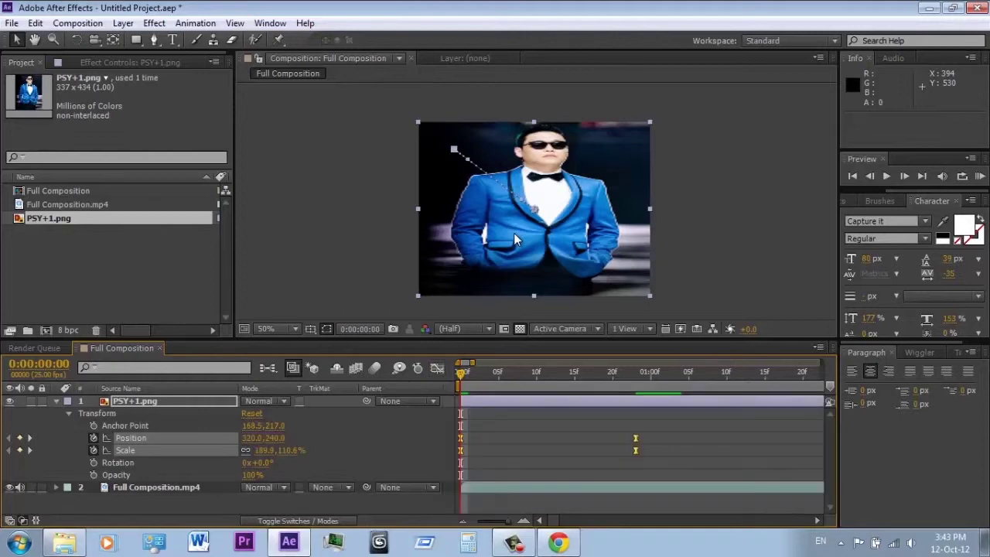
key(space)
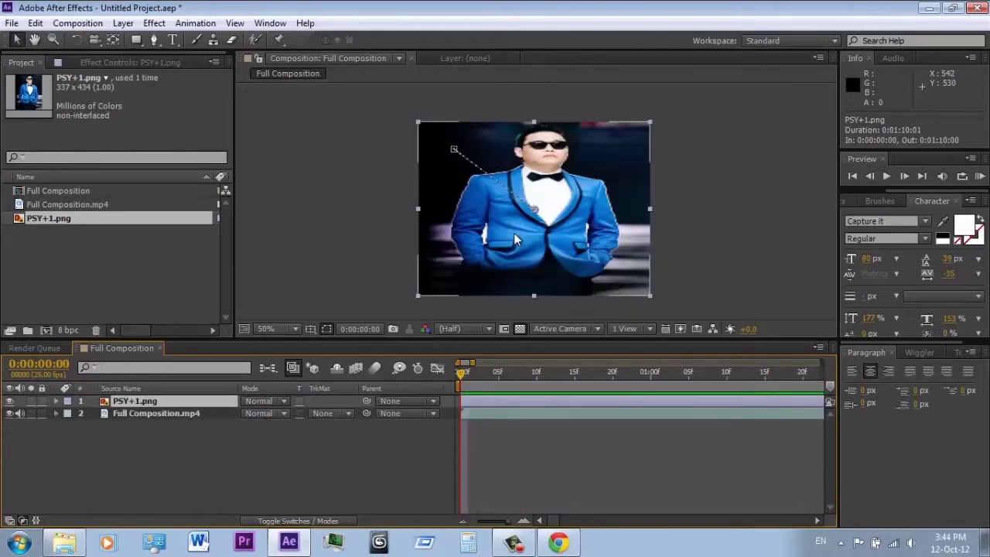
Delete the PSY+1.png layer from the composition and play the remaining gameplay video to 0:00:00:11.
key(Delete)
key(space)
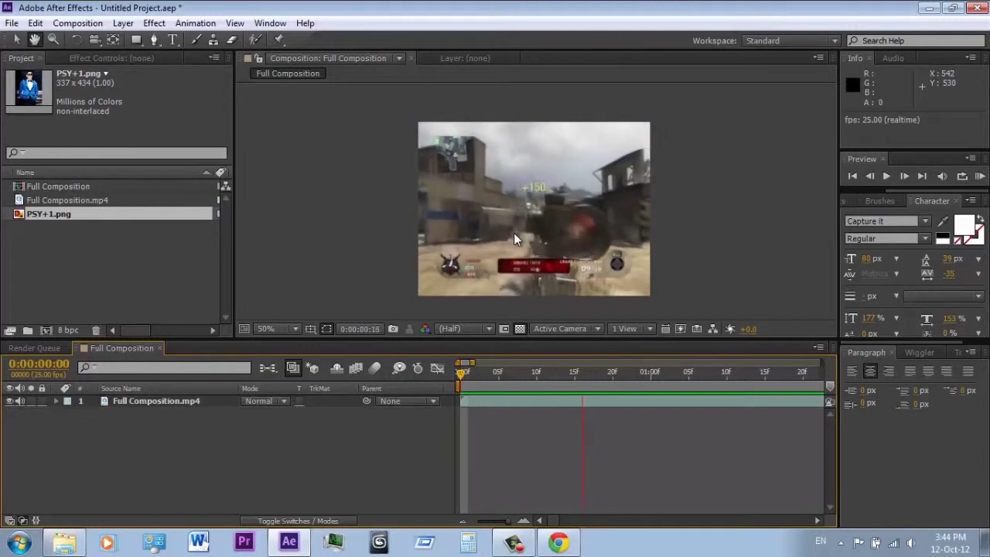
key(space)
key(semicolon)
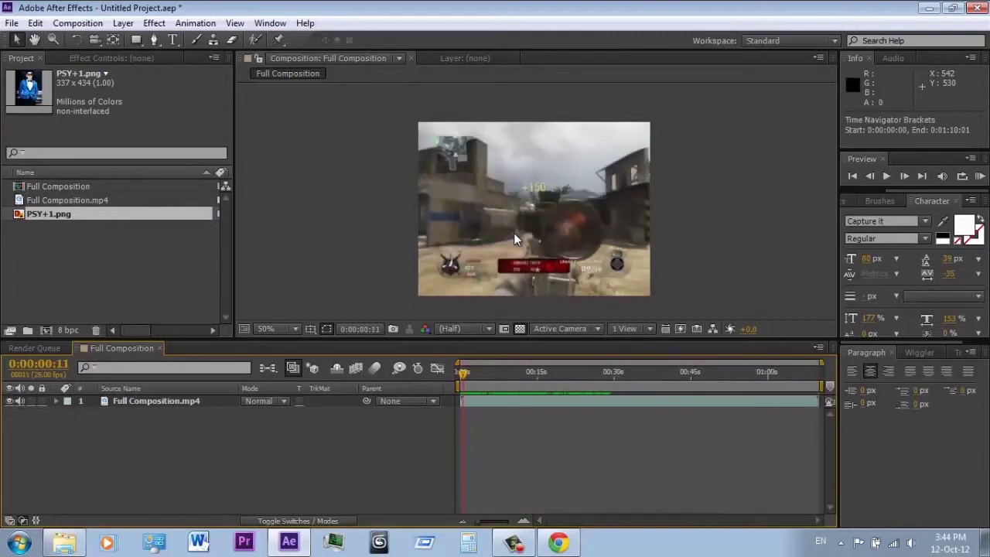
Activate the Pen tool and select the Full Composition.mp4 layer for masking the rifle and its scope.
click(154, 40)
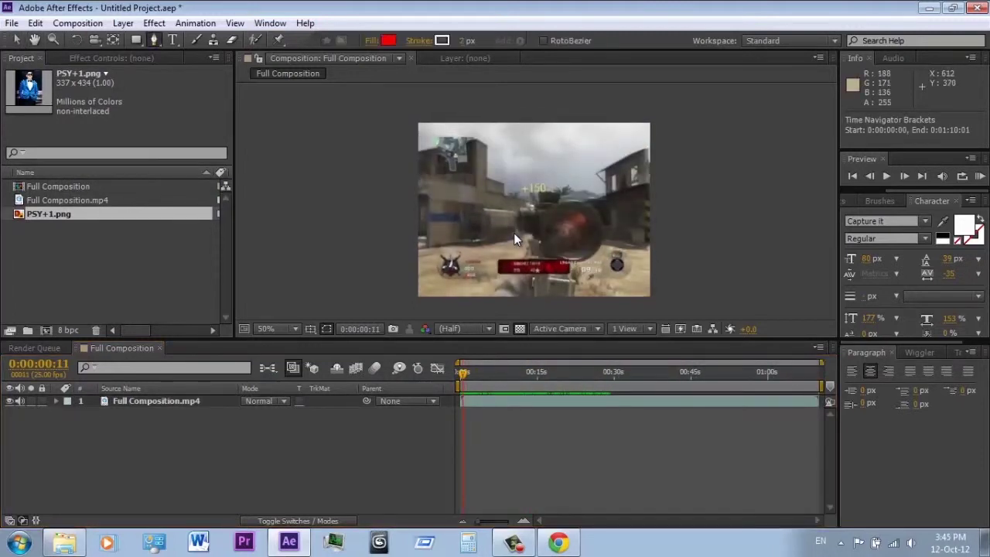
scroll(517, 240, up, 2)
scroll(517, 240, down, 2)
scroll(514, 238, up, 1)
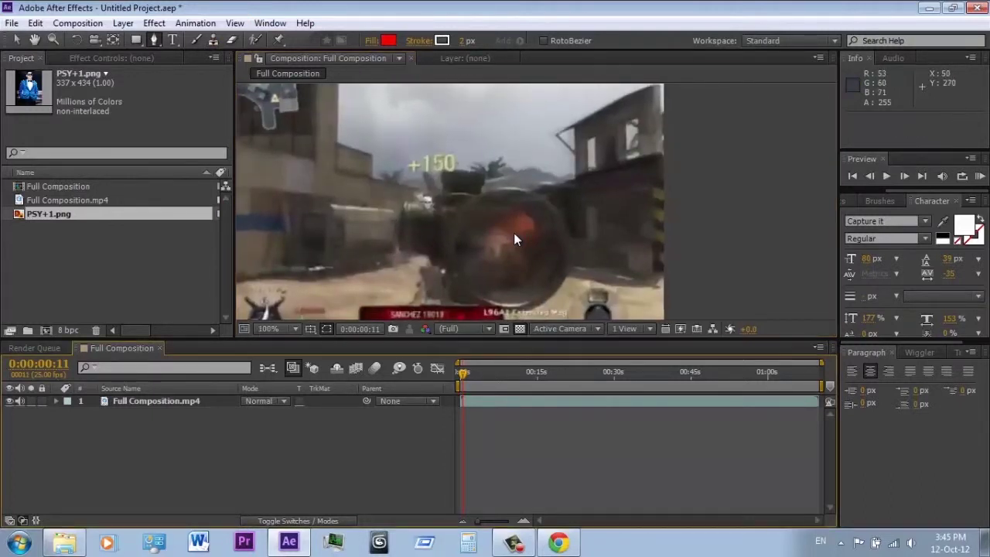
click(157, 400)
drag(514, 239, 531, 205)
scroll(515, 239, down, 1)
scroll(514, 239, up, 2)
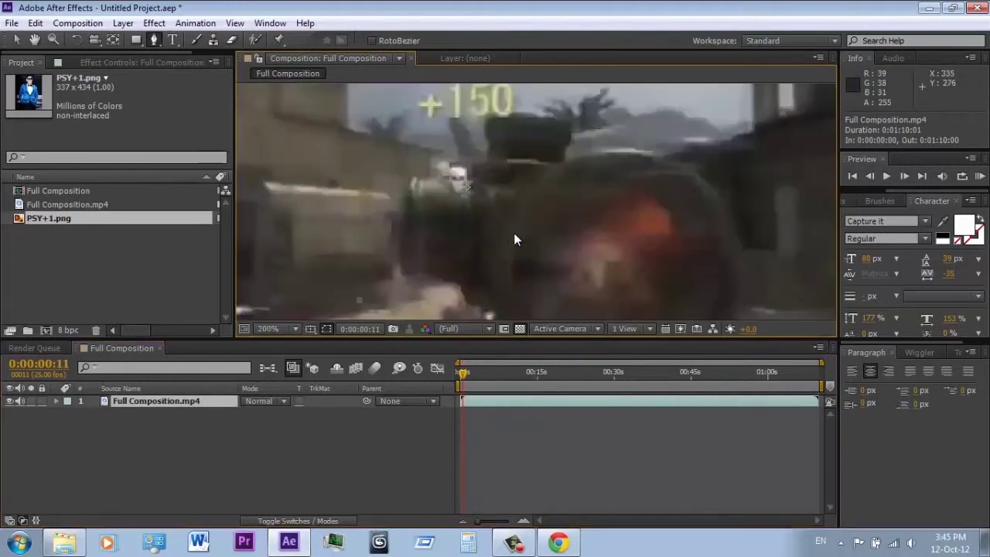
scroll(515, 239, down, 2)
scroll(515, 239, up, 1)
key(period)
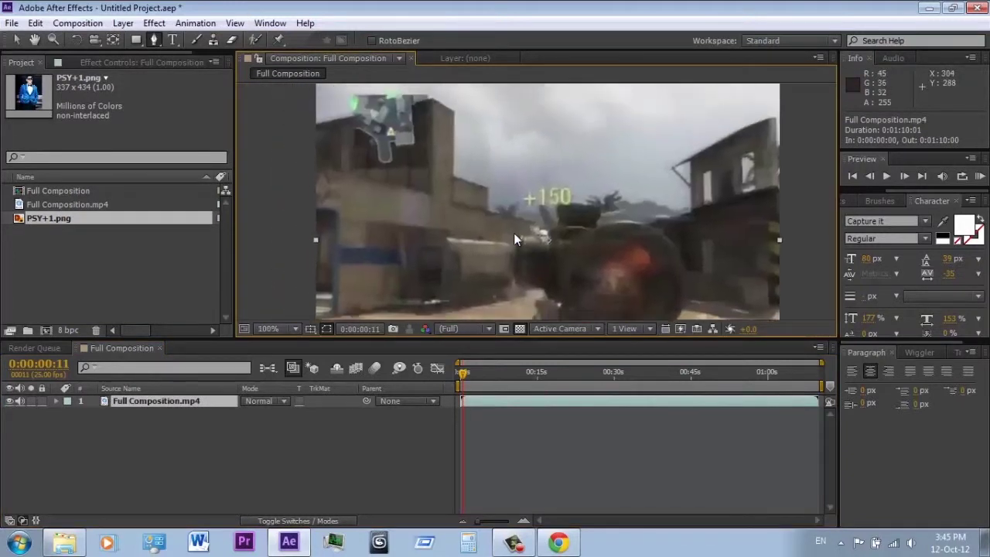
key(comma)
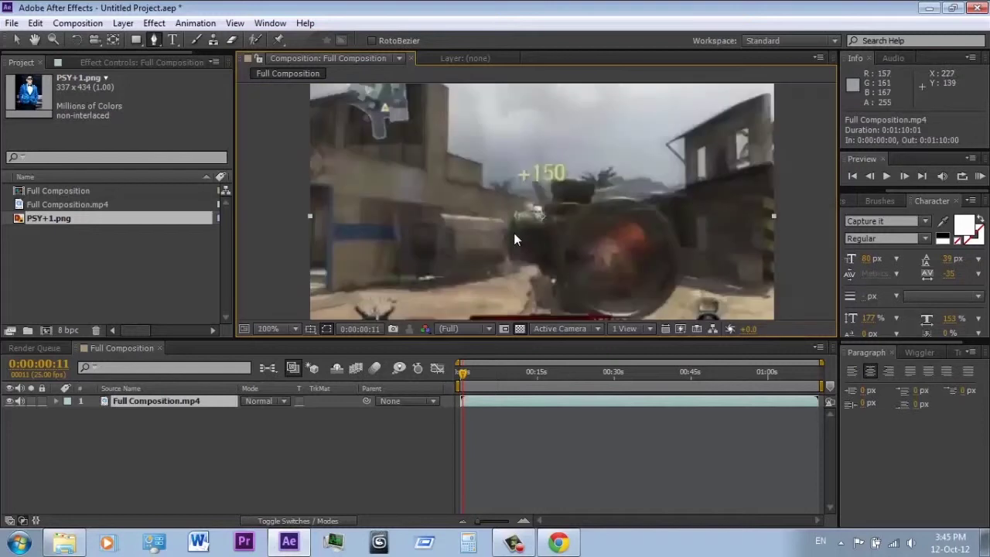
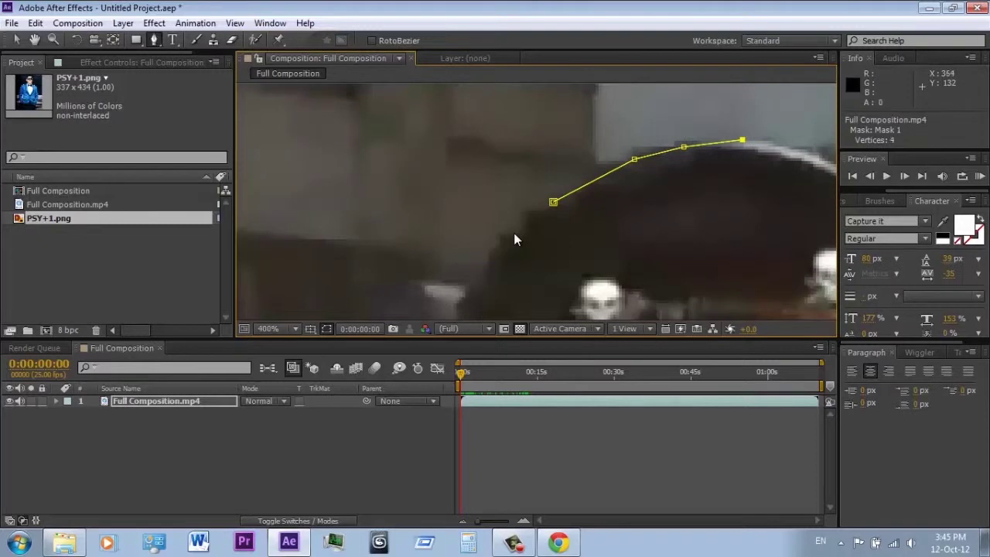
Trace the mask from the scope's top along its upper-right curve and down its right side at 0:00:00:00.
drag(813, 158, 494, 157)
click(550, 189)
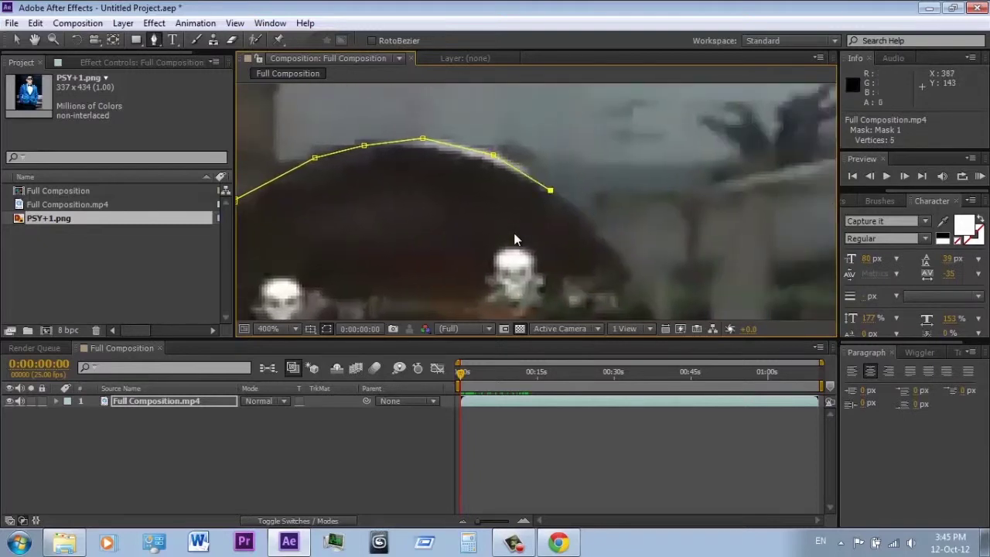
click(601, 237)
click(636, 289)
drag(636, 289, 531, 138)
click(552, 192)
click(577, 265)
click(577, 304)
Continue the mask around the scope's lower-right curve, replacing one misplaced point with a closer fit.
drag(577, 305, 573, 118)
click(557, 190)
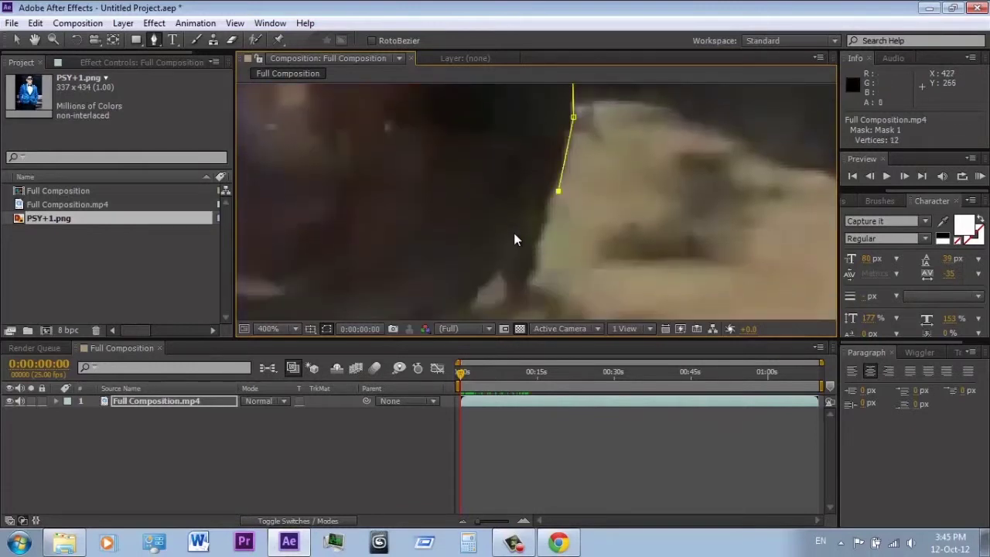
click(536, 257)
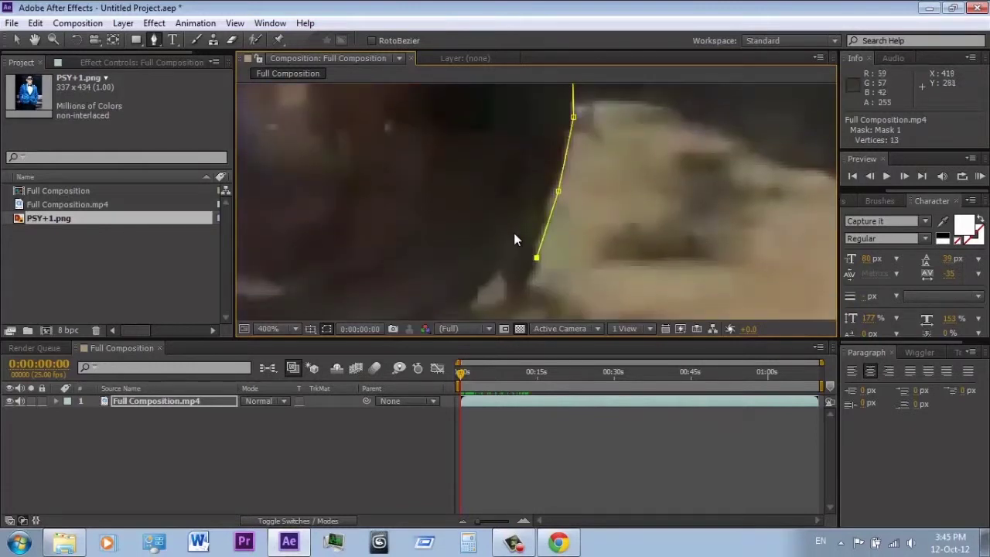
key(ctrl+z)
click(544, 231)
click(500, 280)
drag(474, 308, 582, 204)
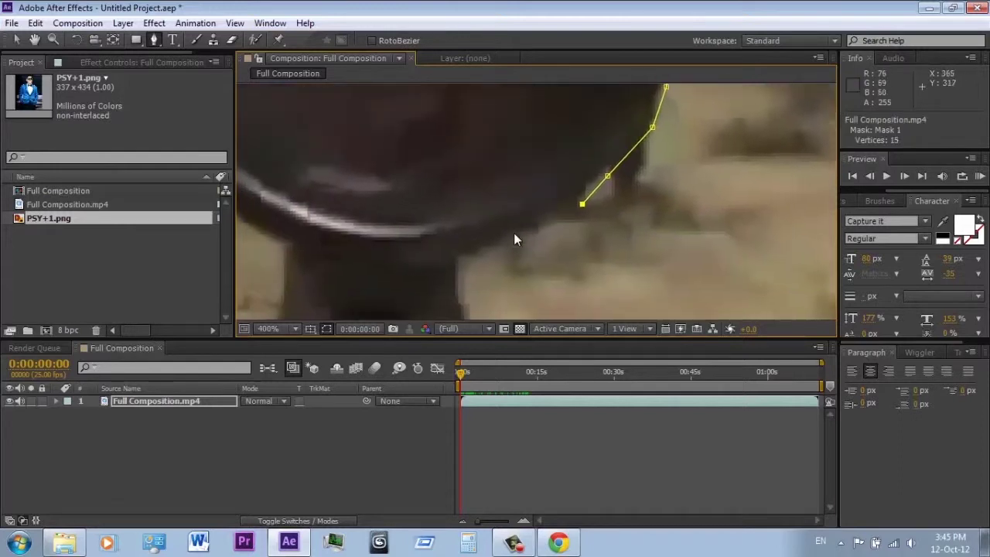
Carry the mask under the scope to the mount and down the mount's right edge, redoing the corner point.
click(453, 250)
key(ctrl+z)
click(459, 263)
click(459, 297)
drag(459, 298, 480, 248)
click(485, 256)
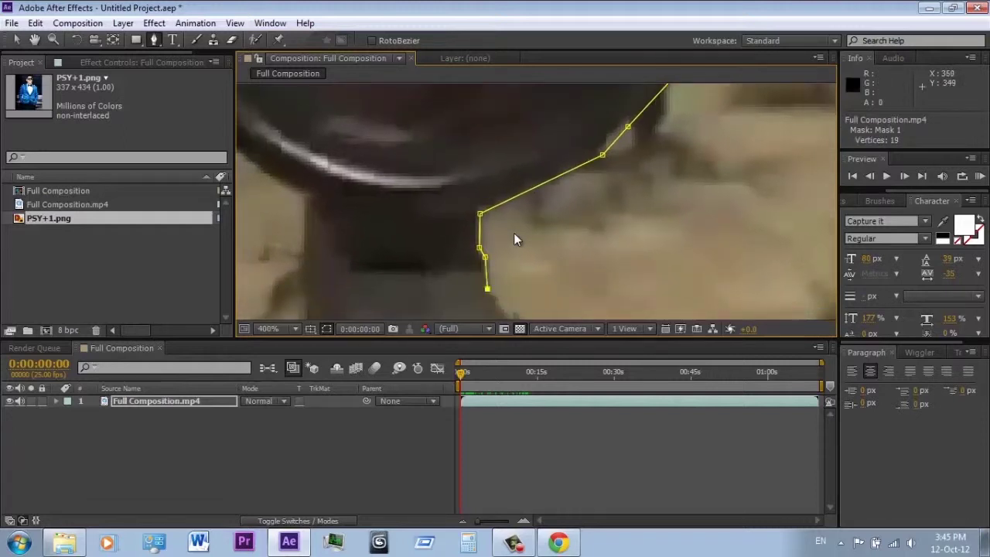
Trace the mask down the right outline of the rifle body beside the ammo counter.
scroll(517, 239, down, 4)
scroll(517, 239, right, 3)
click(476, 242)
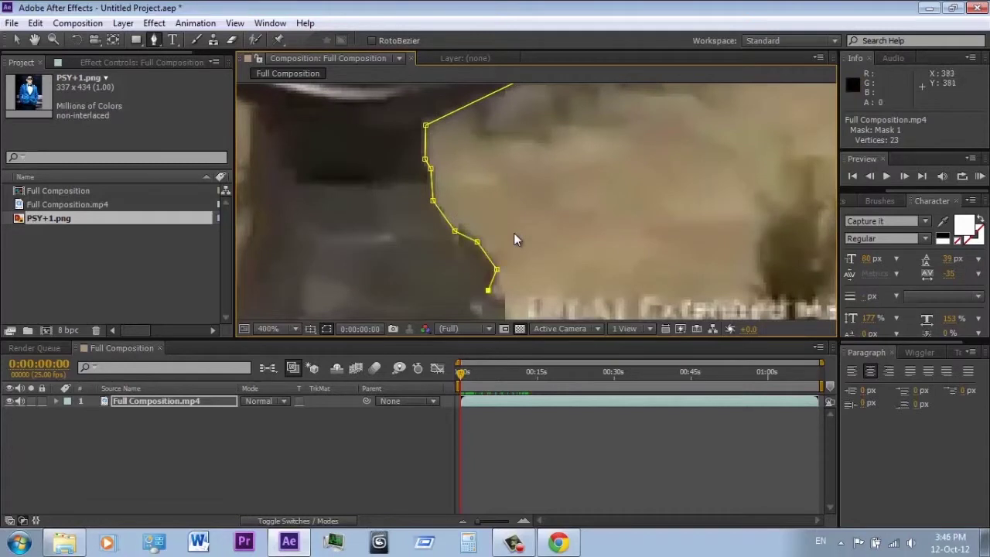
scroll(517, 239, down, 6)
scroll(516, 239, right, 2)
click(475, 187)
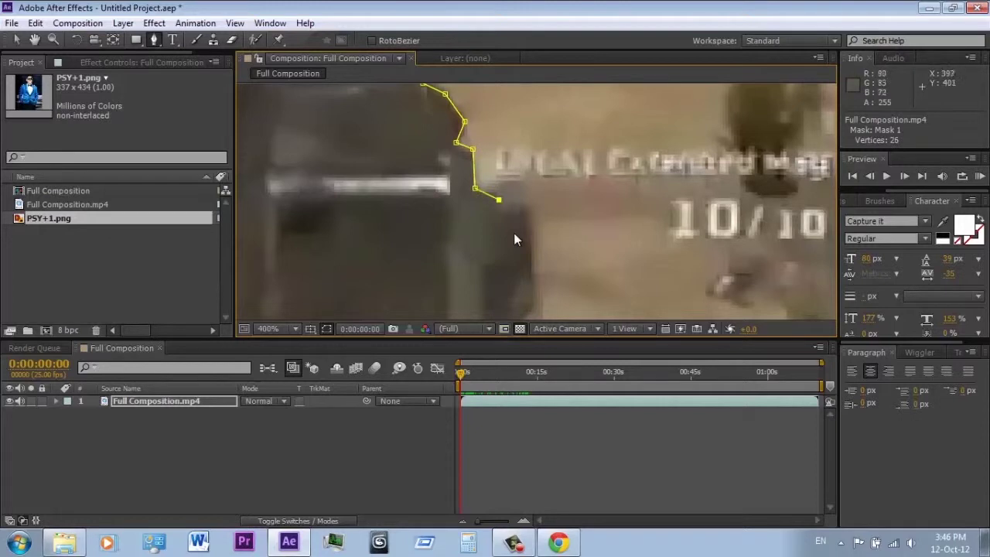
click(532, 206)
click(534, 251)
scroll(514, 239, down, 3)
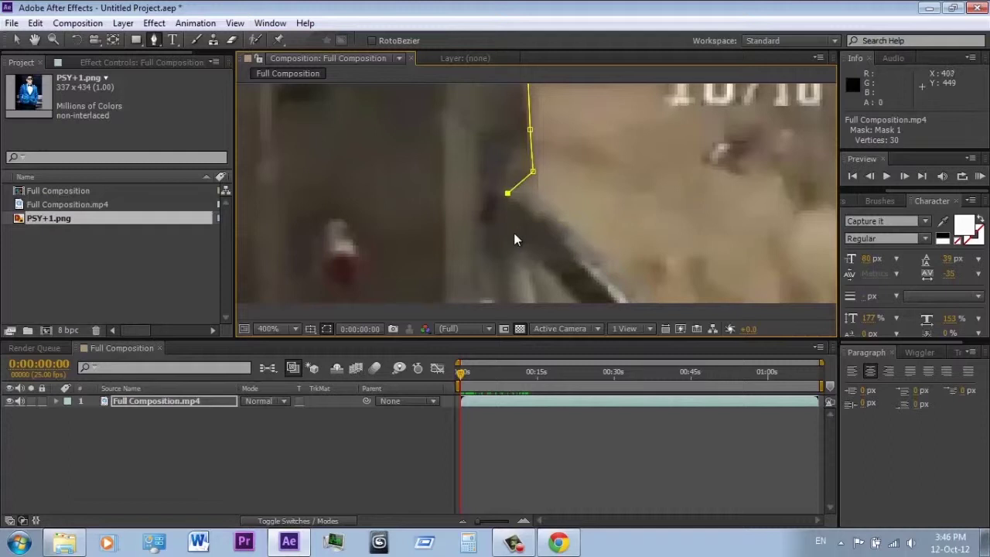
Redo the last mask points and follow the dark diagonal part at the rifle's lower right past the frame's bottom edge.
key(ctrl+z)
click(528, 196)
key(ctrl+z)
click(591, 249)
click(614, 276)
drag(625, 300, 627, 237)
click(652, 267)
Run the mask beneath the rifle toward the hand, replacing the point on the frame's bottom edge with one below the frame.
scroll(514, 239, down, 3)
click(453, 205)
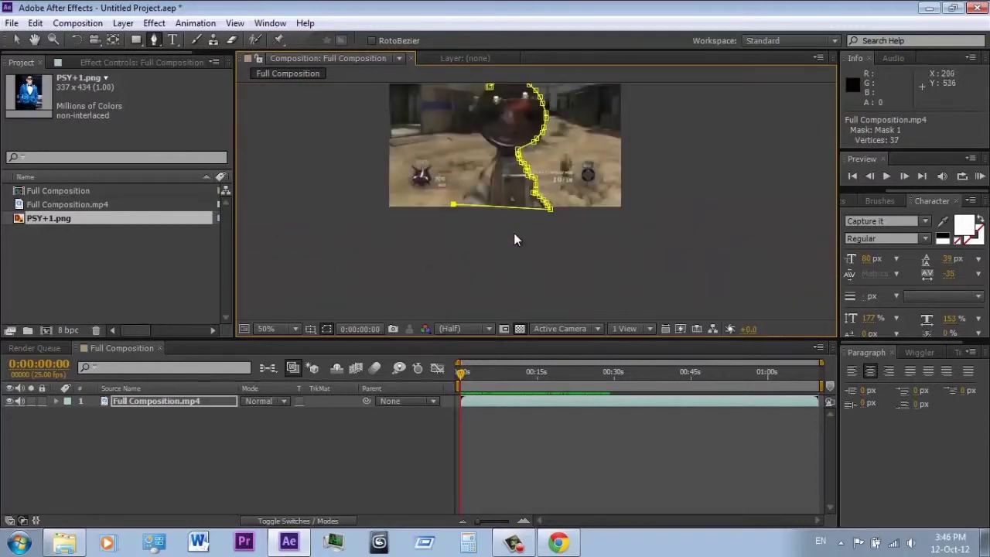
key(ctrl+z)
click(460, 224)
Trace the mask from the frame's bottom edge up the left outline of the hand, replacing one misplaced point.
scroll(514, 239, up, 2)
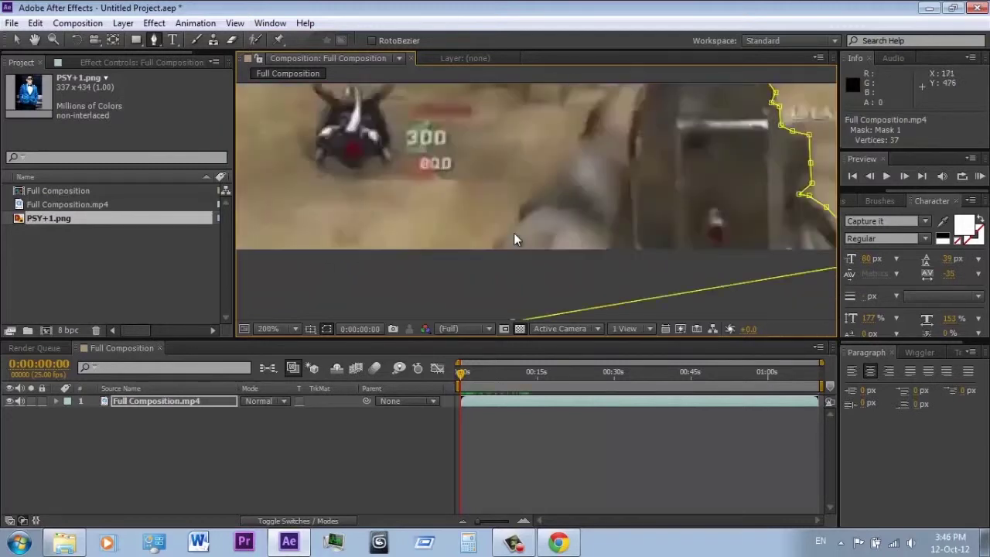
key(period)
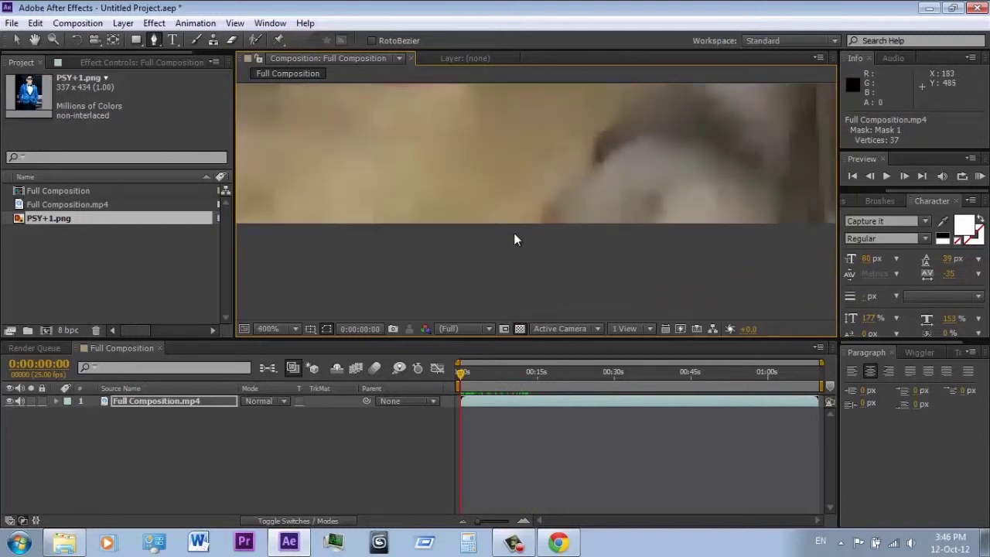
click(541, 226)
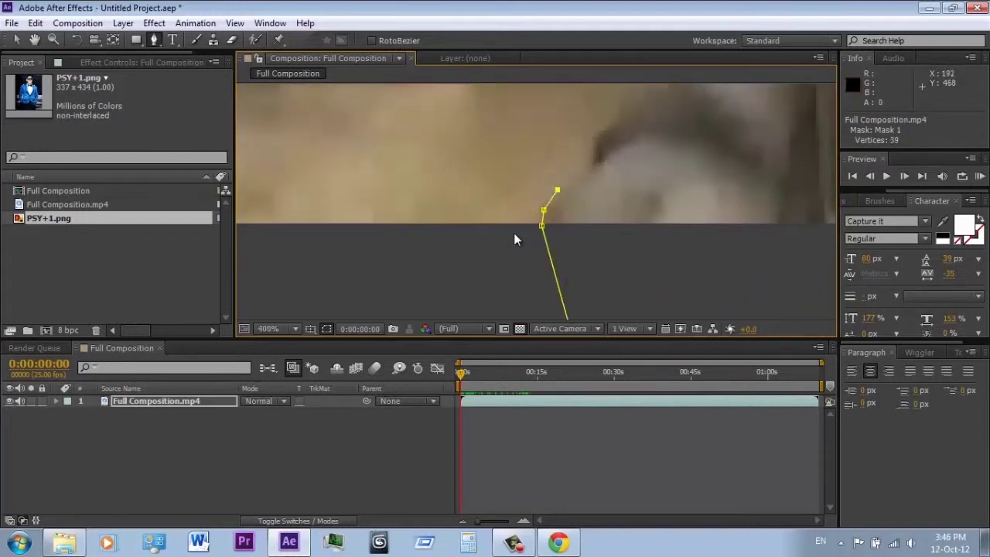
click(626, 136)
key(ctrl+z)
drag(607, 124, 505, 265)
click(634, 103)
click(556, 230)
click(583, 182)
Continue the mask up along the curved edge between the hand and the rifle's left side.
scroll(516, 239, up, 3)
scroll(516, 240, right, 1)
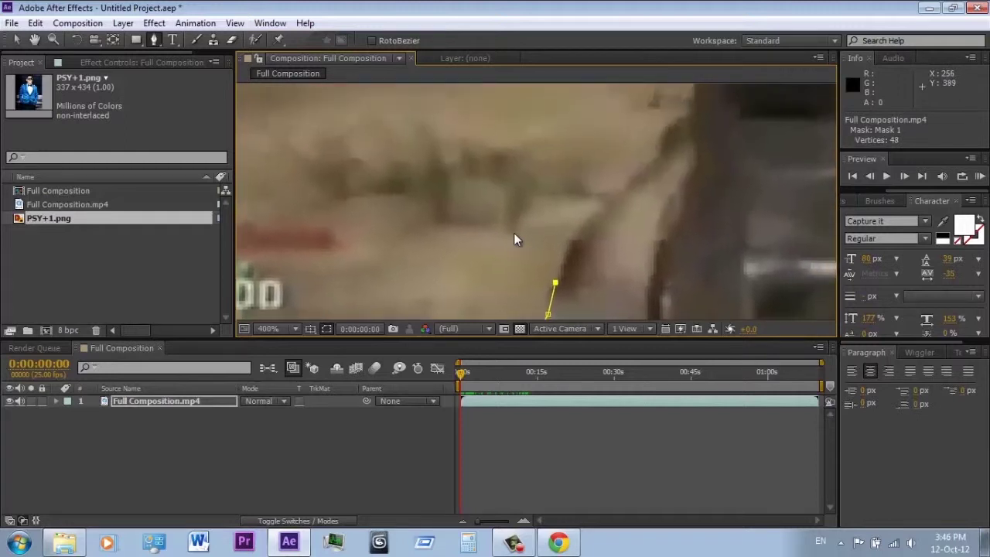
click(587, 221)
click(650, 164)
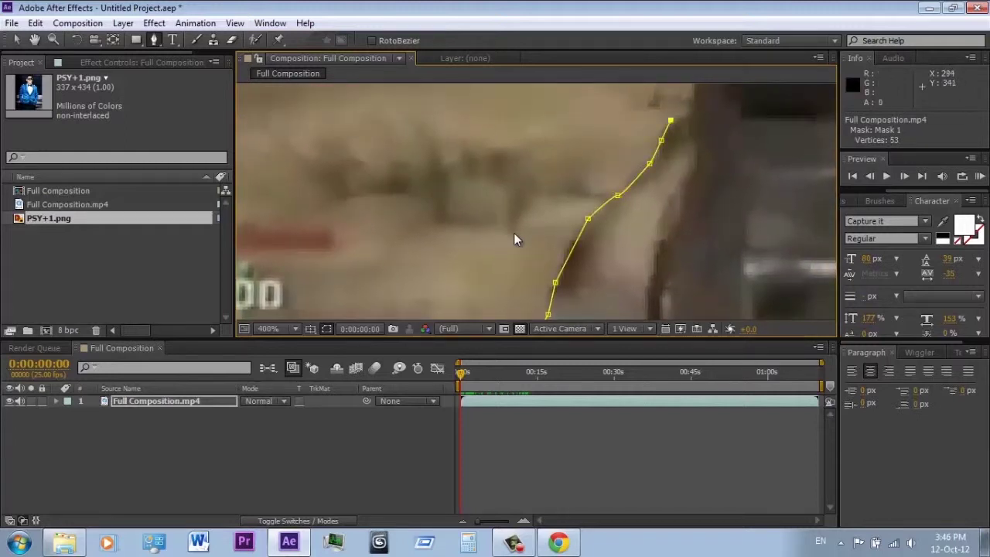
Continue the mask past the hand and up the left side of the mount to where it meets the scope ring.
scroll(516, 240, up, 5)
scroll(516, 240, right, 3)
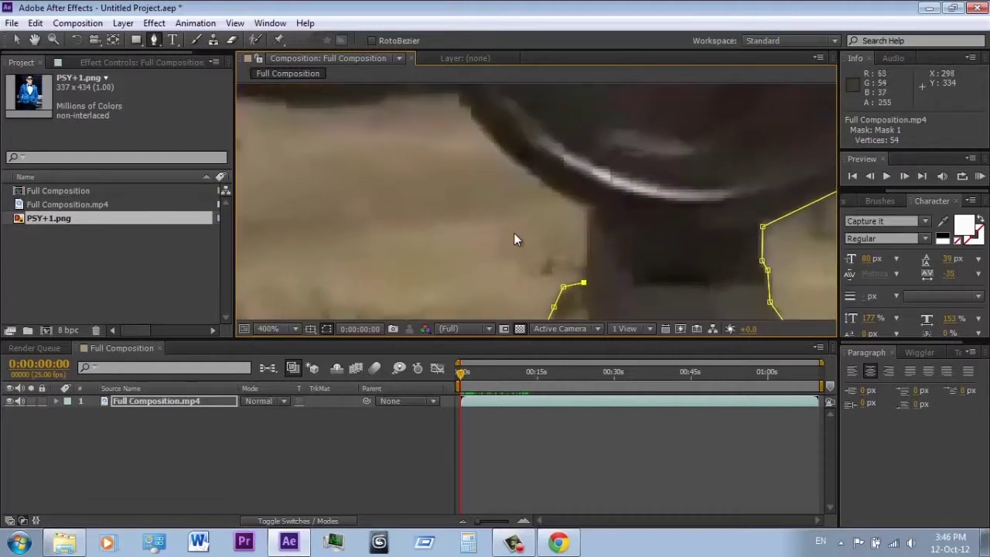
click(590, 209)
scroll(516, 240, up, 2)
scroll(516, 239, left, 2)
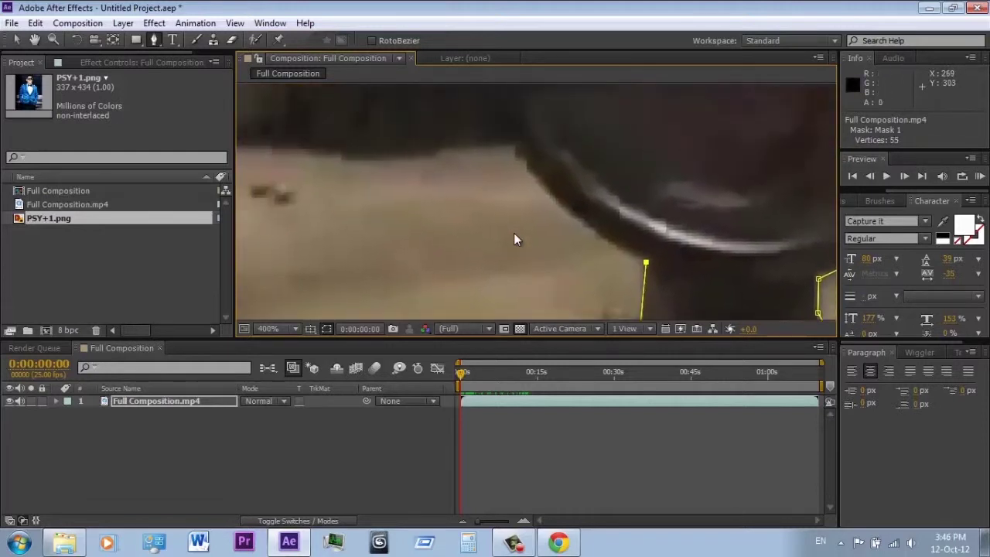
Trace the mask along the scope ring's lower-left rim.
click(558, 199)
drag(559, 198, 639, 294)
click(613, 249)
drag(613, 248, 632, 303)
scroll(516, 239, down, 2)
drag(731, 242, 534, 238)
scroll(517, 240, up, 1)
drag(360, 219, 714, 237)
scroll(516, 240, up, 1)
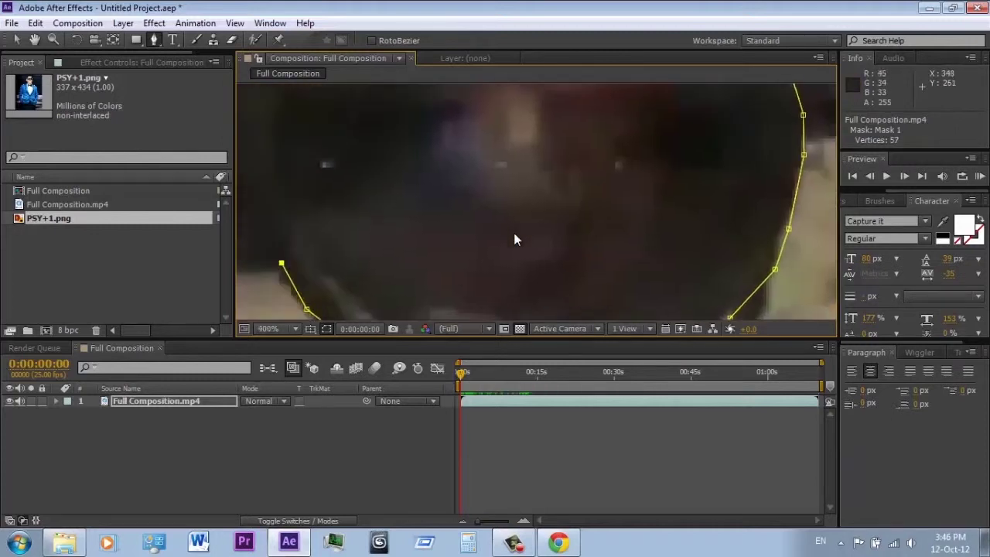
Extend the mask up the scope's dark left edge, undoing the misplaced points.
drag(281, 246, 529, 247)
click(514, 239)
scroll(514, 239, up, 2)
scroll(514, 240, left, 1)
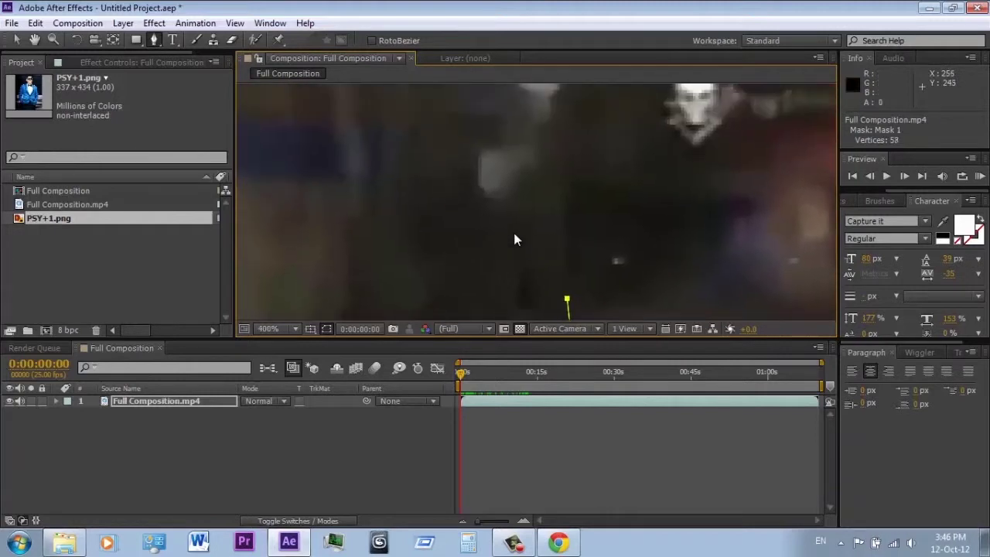
scroll(514, 239, down, 4)
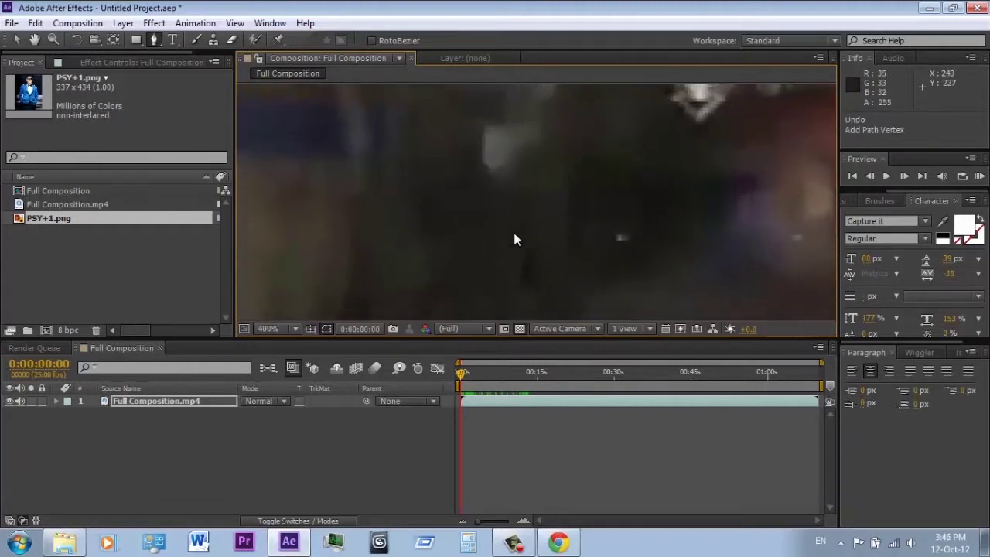
drag(526, 152, 549, 304)
click(561, 239)
click(586, 168)
drag(586, 169, 574, 29)
scroll(514, 240, up, 3)
key(ctrl+z)
key(ctrl+z)
Trace the scope's upper-left edge and close the mask at its starting point.
click(545, 222)
scroll(546, 221, up, 2)
click(562, 195)
click(591, 134)
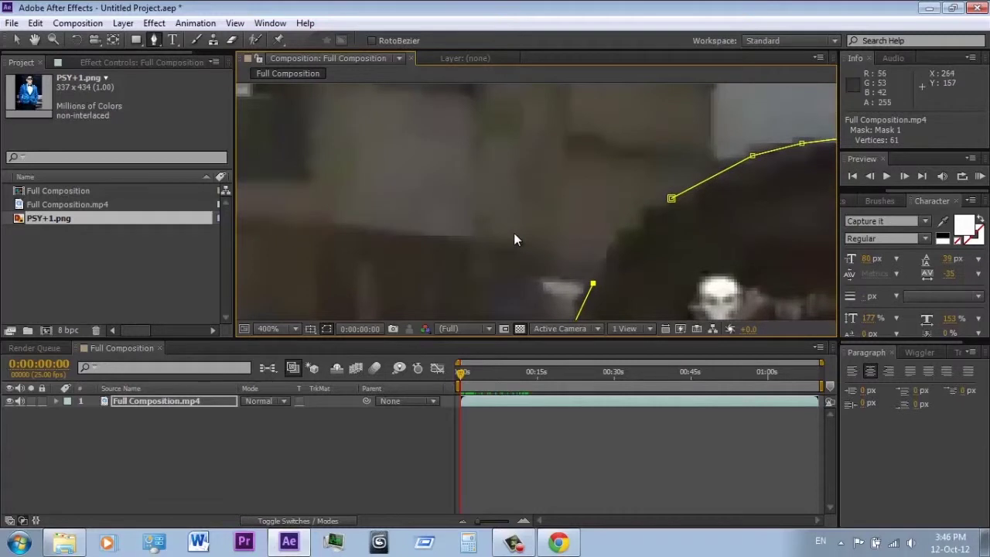
click(634, 228)
click(671, 198)
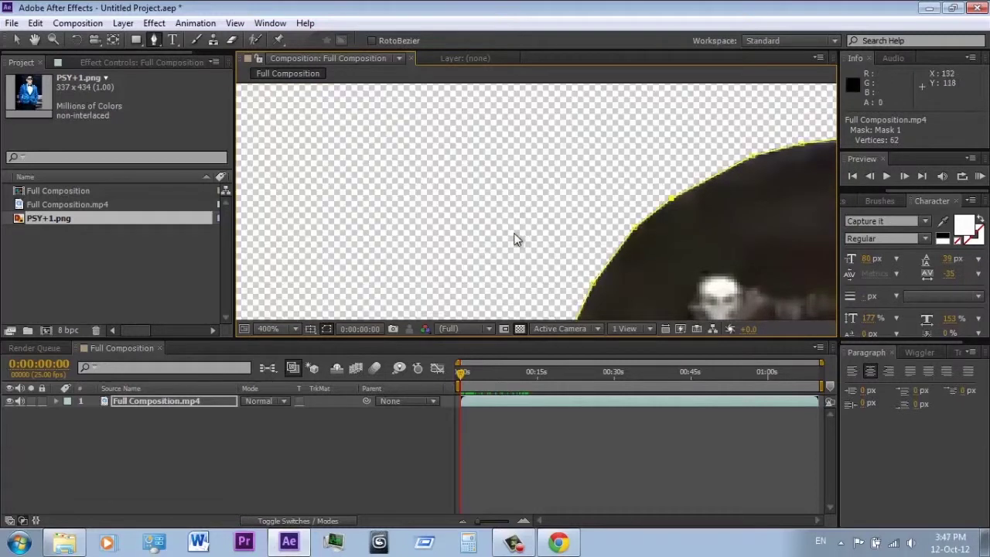
Reveal the Mask 1 properties of the Full Composition.mp4 layer and set Mask Feather to 1.0 pixels.
click(17, 40)
scroll(515, 240, down, 1)
scroll(514, 240, down, 1)
mouse_move(514, 240)
mouse_down()
mouse_move(472, 152)
mouse_move(507, 191)
mouse_up()
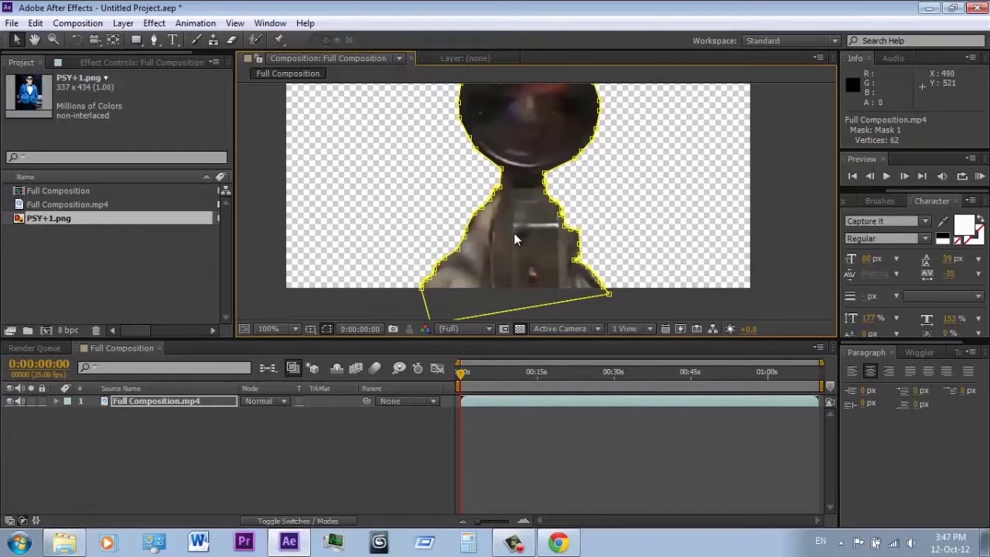
click(56, 402)
click(178, 476)
click(69, 413)
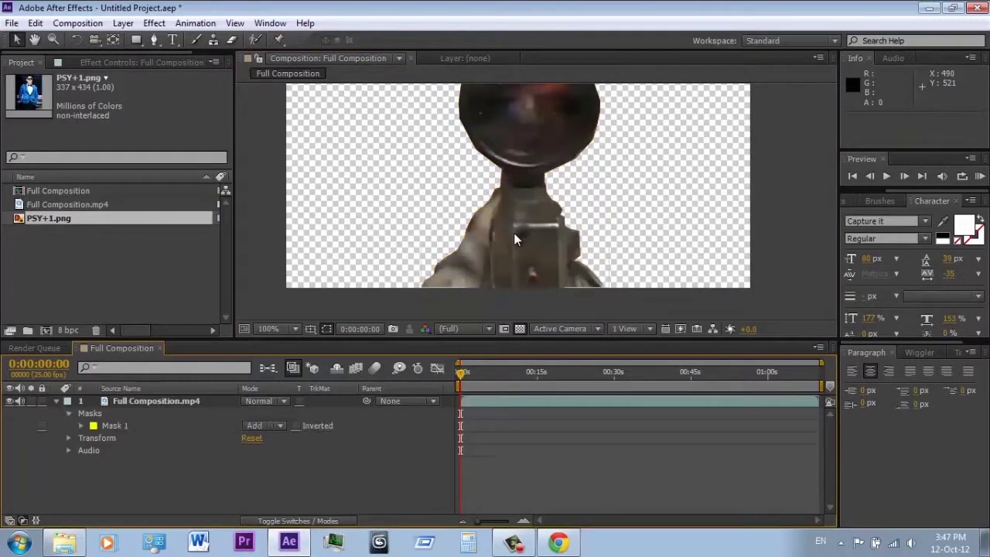
click(82, 426)
click(273, 450)
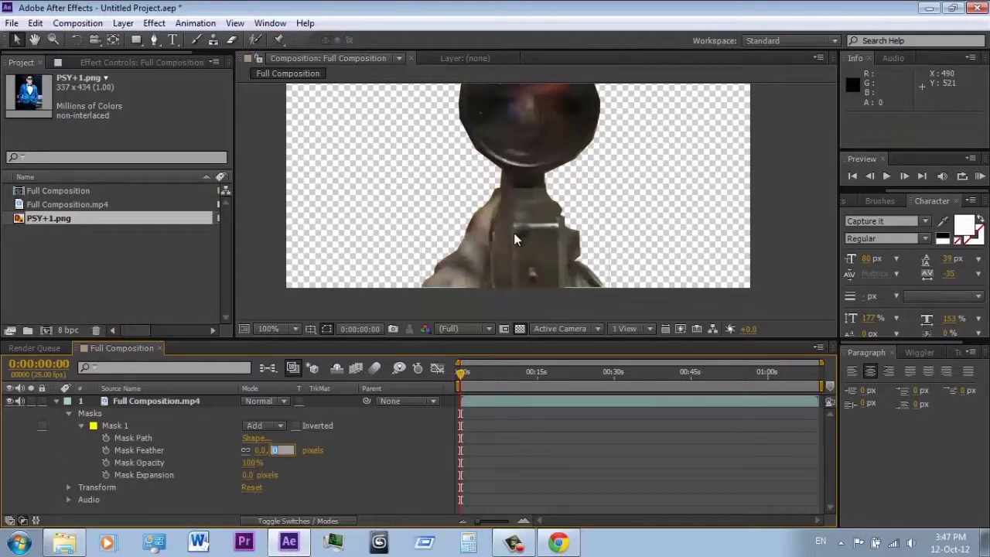
key(Return)
click(348, 475)
Set the Mask 1 feather to 2.0 pixels and deselect the layer.
mouse_move(563, 251)
mouse_down()
mouse_move(602, 331)
mouse_move(602, 306)
mouse_up()
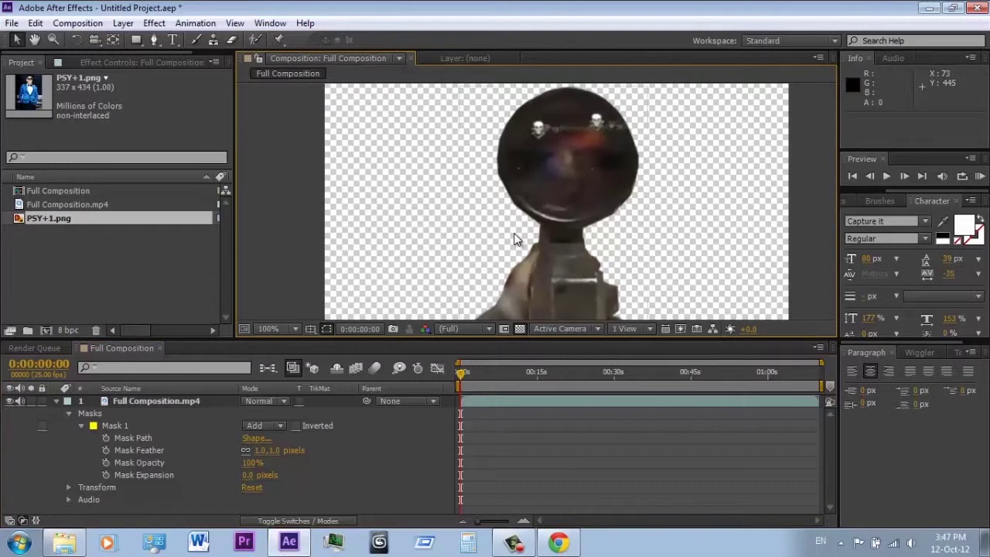
click(275, 450)
text(2)
key(Return)
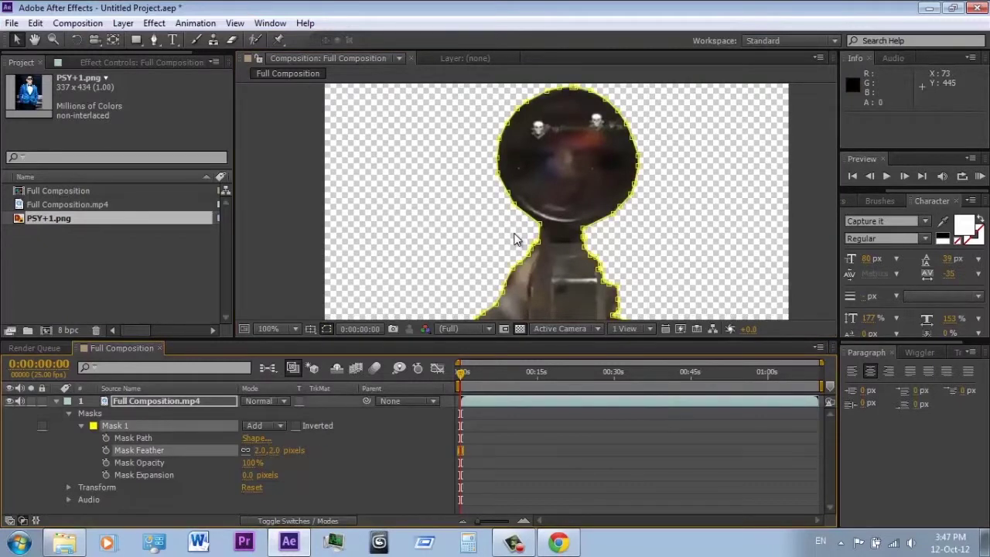
key(F2)
key(comma)
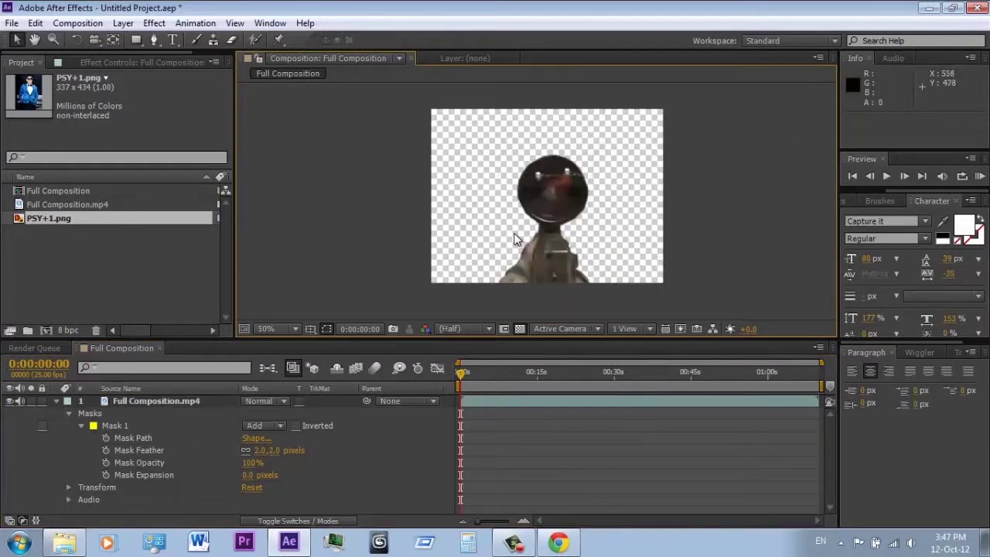
Preview the masked rifle and scope, stop playback, and inspect the cutout's edges.
key(space)
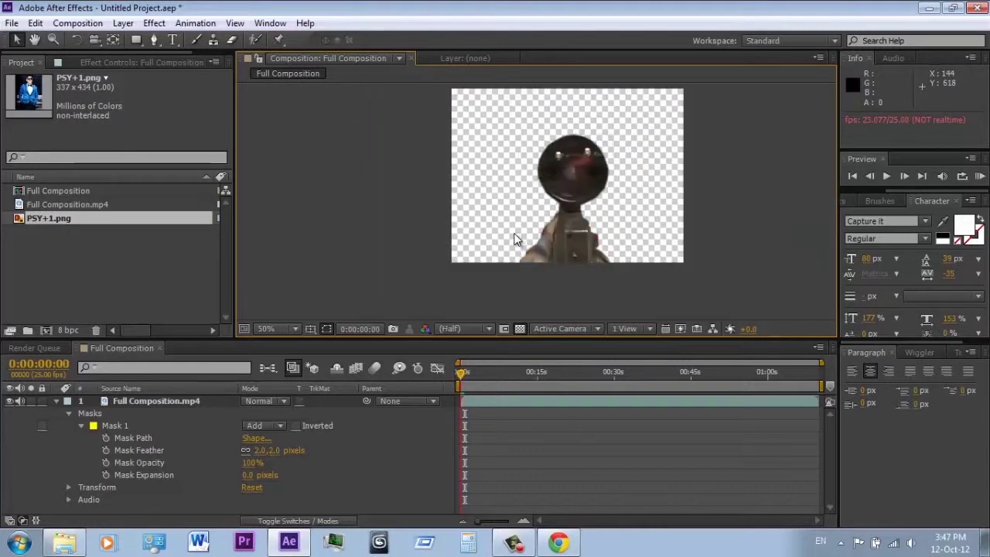
key(space)
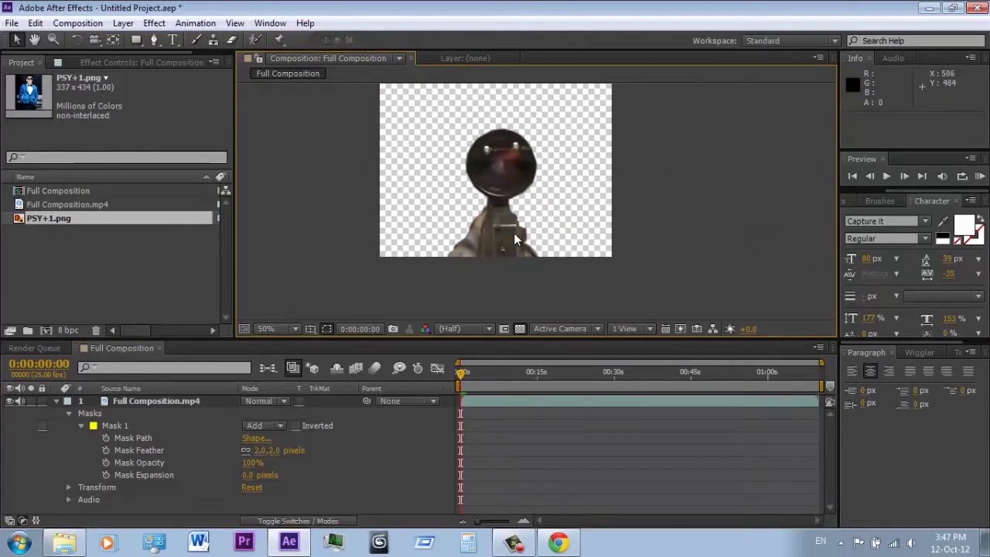
scroll(515, 238, down, 1)
scroll(515, 238, up, 2)
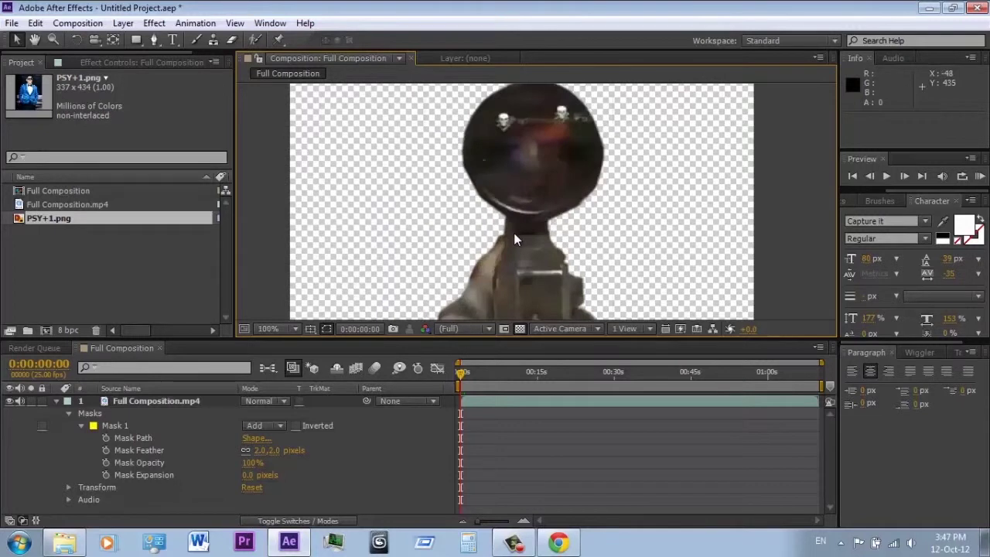
Collapse the masked layer and add a second copy of Full Composition.mp4 beneath it.
key(u)
drag(68, 204, 155, 410)
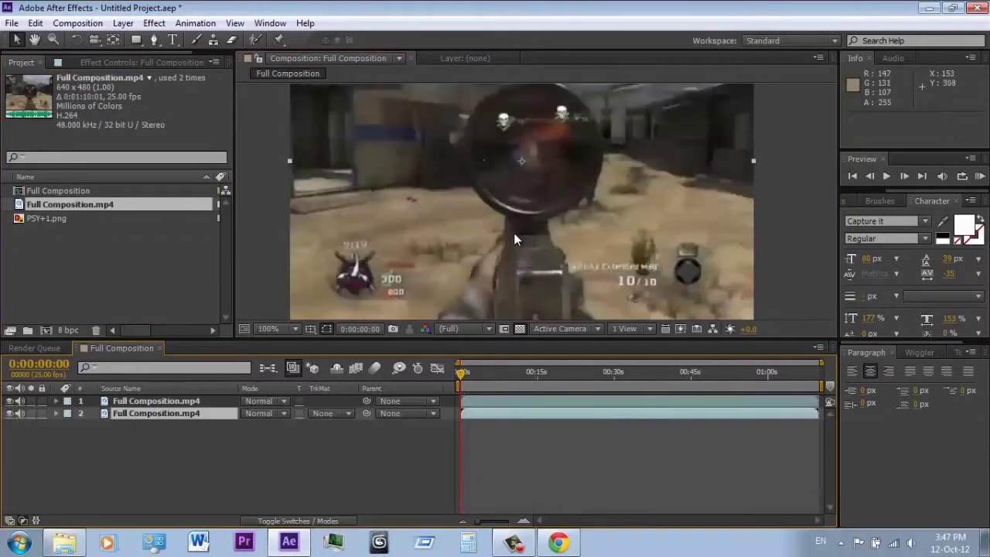
scroll(515, 238, down, 1)
Import Explosion_02.mov from the 08. Explosions folder of Action Essentials 2 and place it between the two Full Composition.mp4 layers.
key(alt+Tab)
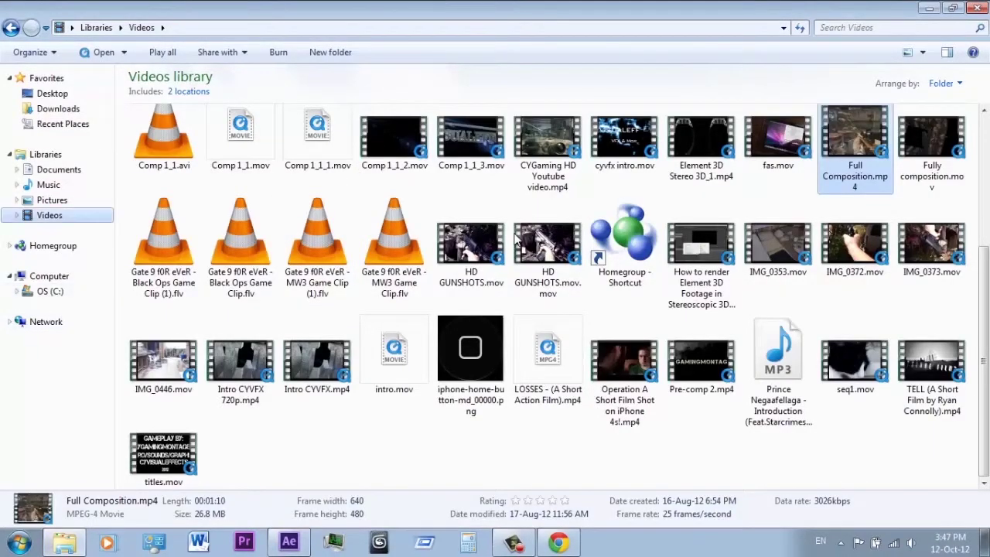
scroll(515, 238, up, 3)
key(Return)
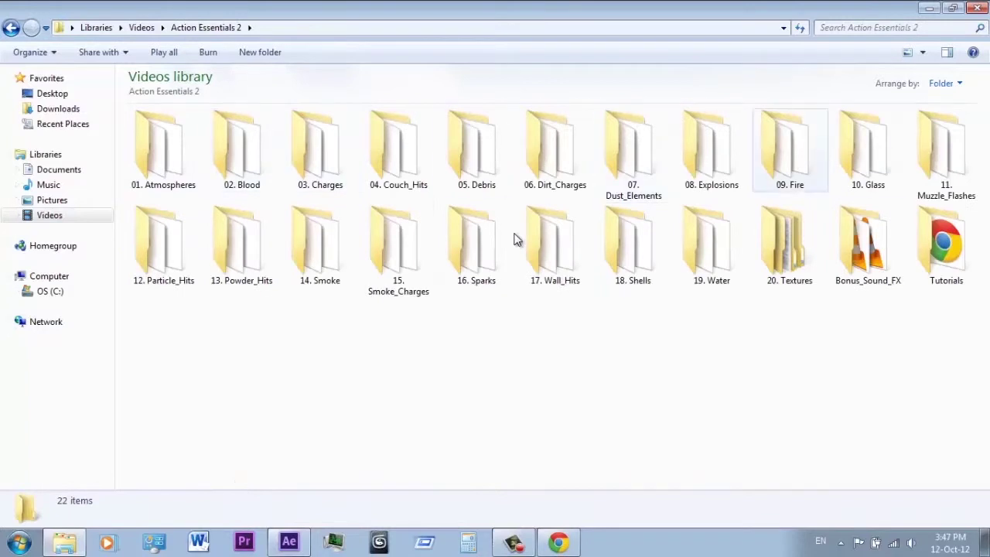
click(790, 151)
double_click(711, 151)
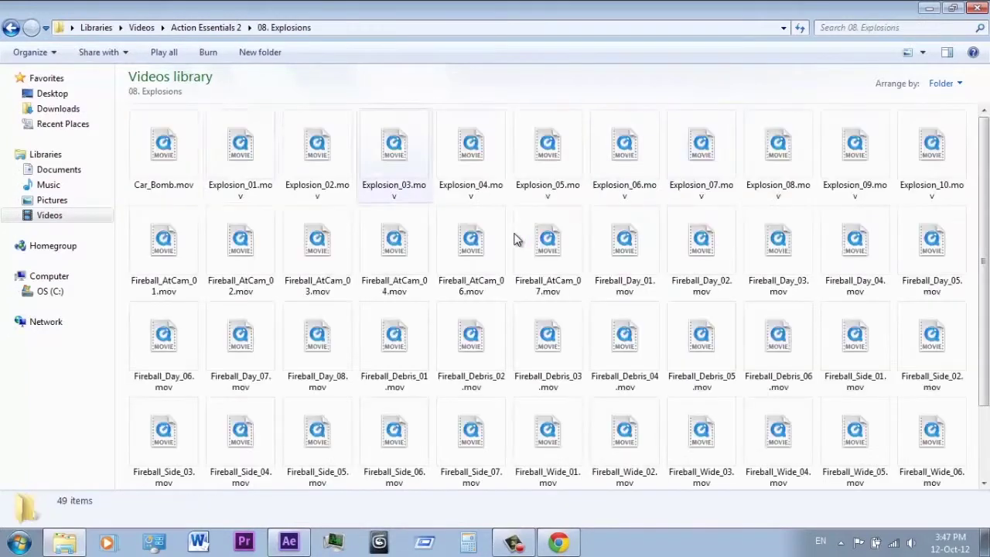
click(317, 151)
scroll(516, 240, down, 2)
key(alt+Tab)
drag(517, 240, 516, 240)
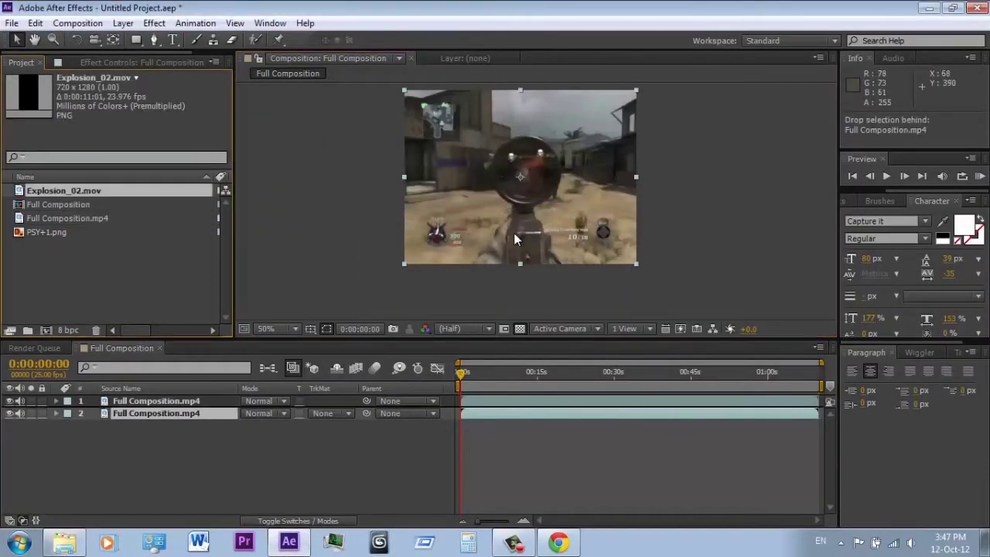
Shift the Explosion_02.mov layer earlier in time and position the blast behind the scope at about 382, 106.
mouse_move(535, 289)
mouse_down()
mouse_move(543, 114)
mouse_move(543, 168)
mouse_up()
key(Return)
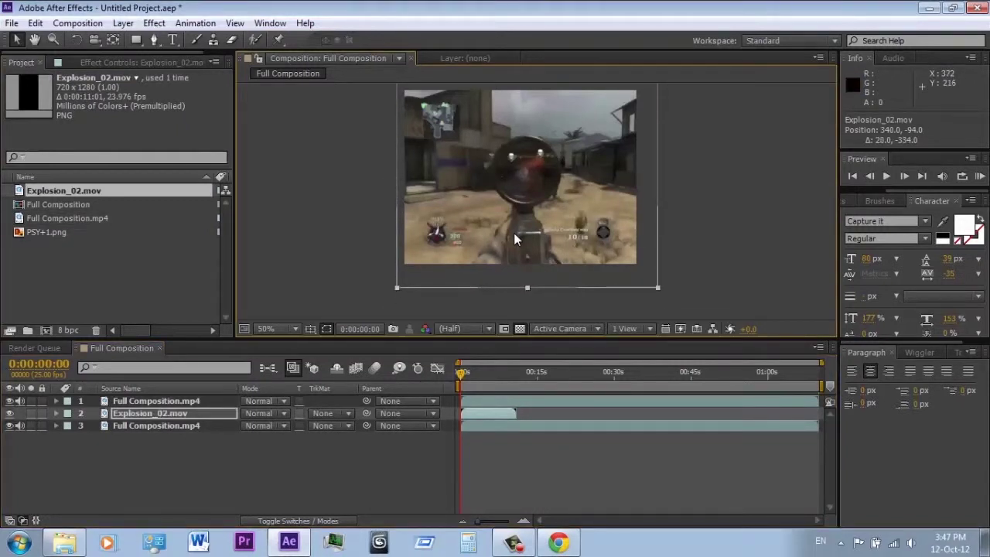
drag(491, 413, 483, 413)
mouse_move(536, 133)
mouse_down()
mouse_move(557, 171)
mouse_move(550, 202)
mouse_up()
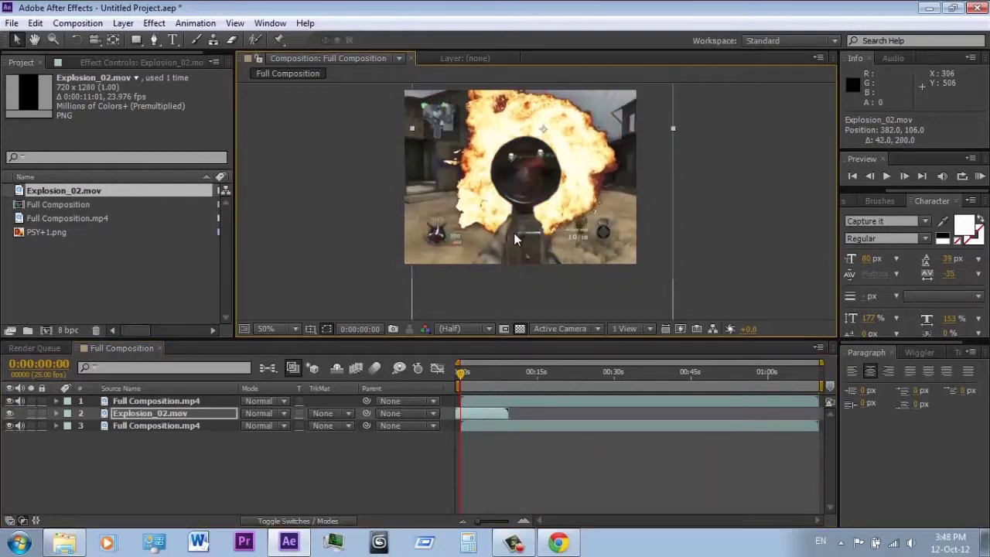
Check the explosion near the composition's start and fine-tune its layer's timing.
drag(461, 372, 468, 373)
key(Home)
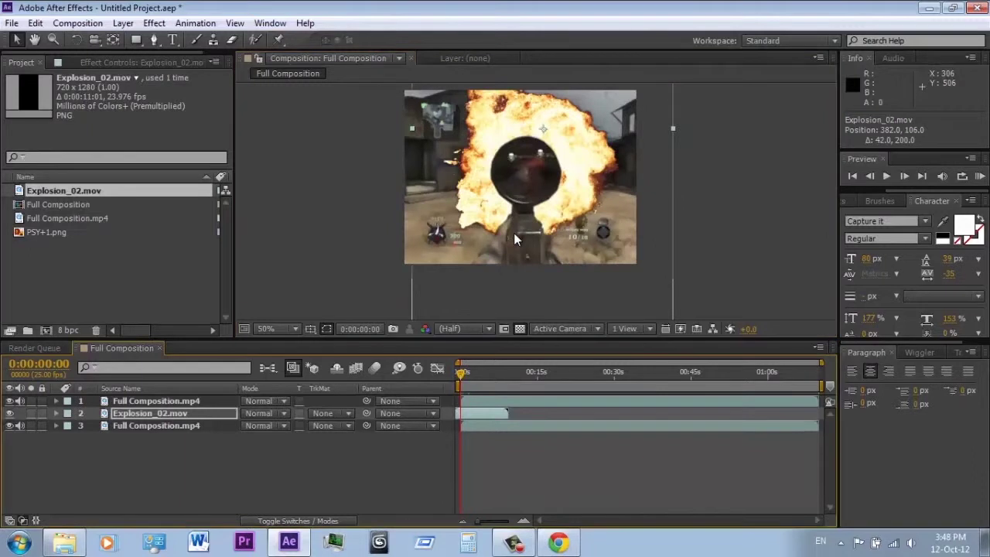
scroll(517, 240, down, 3)
mouse_move(488, 412)
mouse_down()
mouse_move(506, 413)
mouse_move(492, 413)
mouse_up()
mouse_move(564, 276)
mouse_down()
mouse_move(581, 262)
mouse_move(622, 259)
mouse_move(618, 268)
mouse_move(617, 231)
mouse_up()
scroll(581, 261, up, 2)
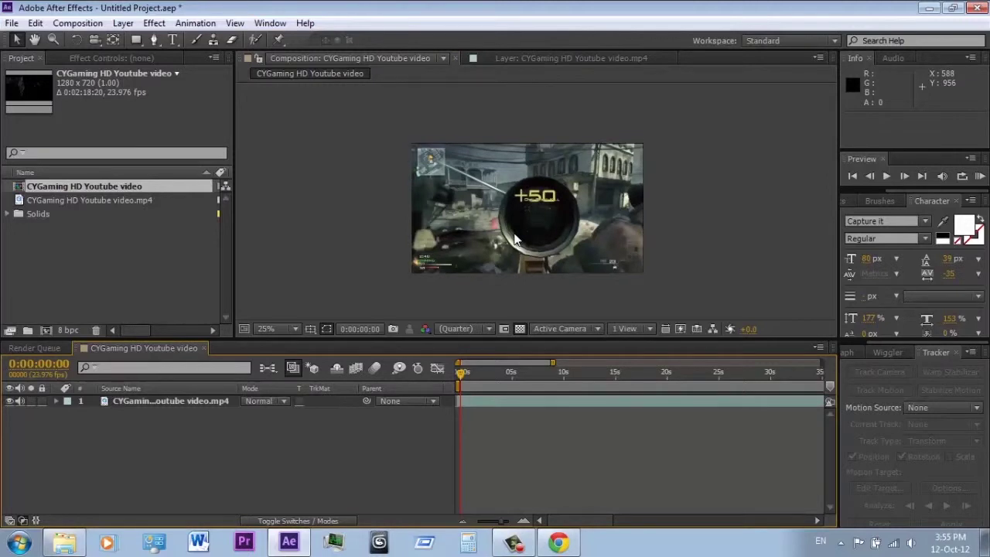
right_click(228, 456)
mouse_move(333, 302)
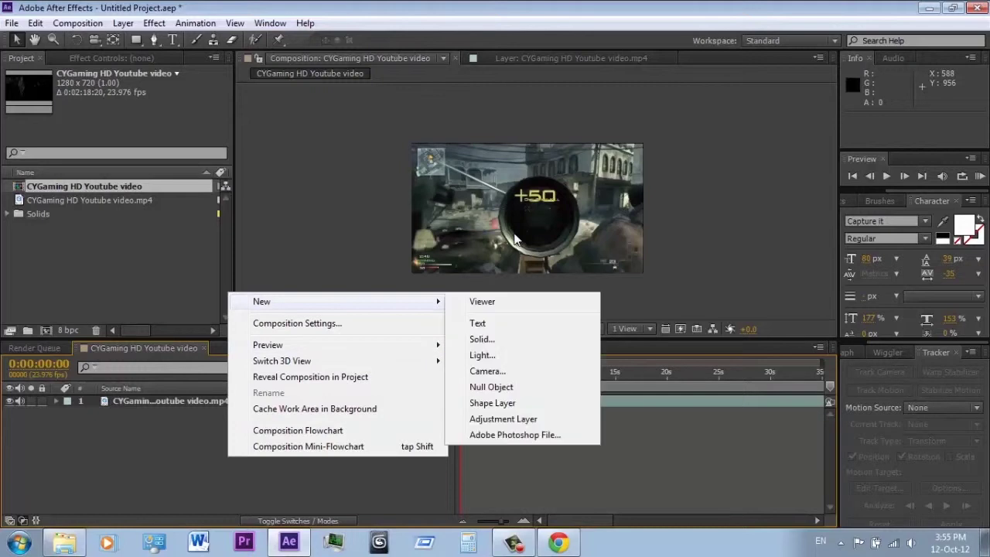
key(alt+l)
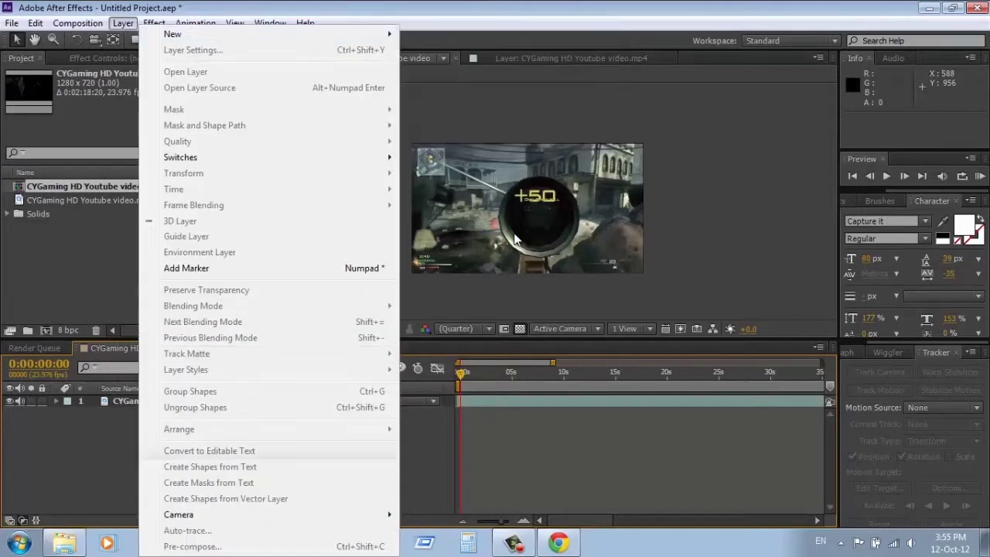
key(Escape)
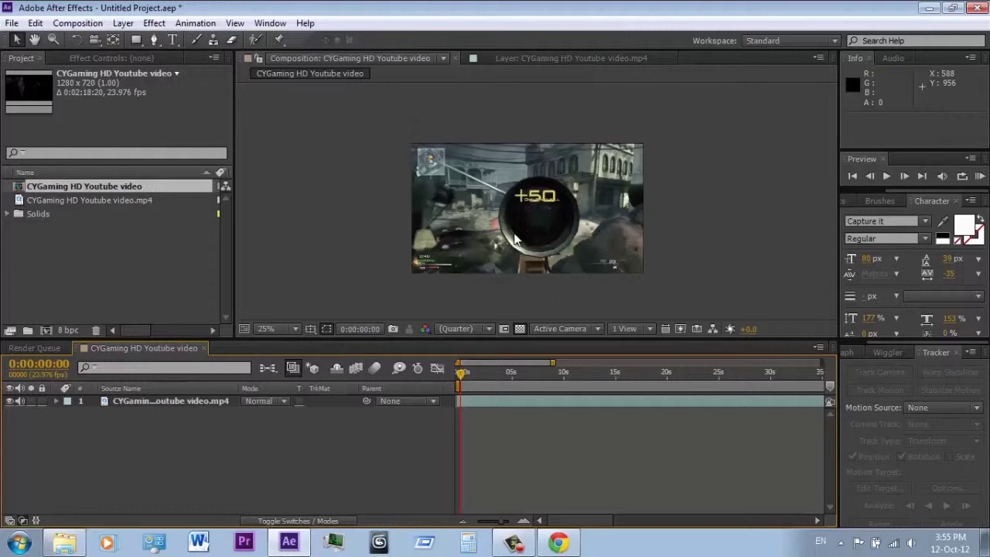
Create a black 1280 x 720 px solid named Solid in the CYGaming HD Youtube video composition.
key(ctrl+y)
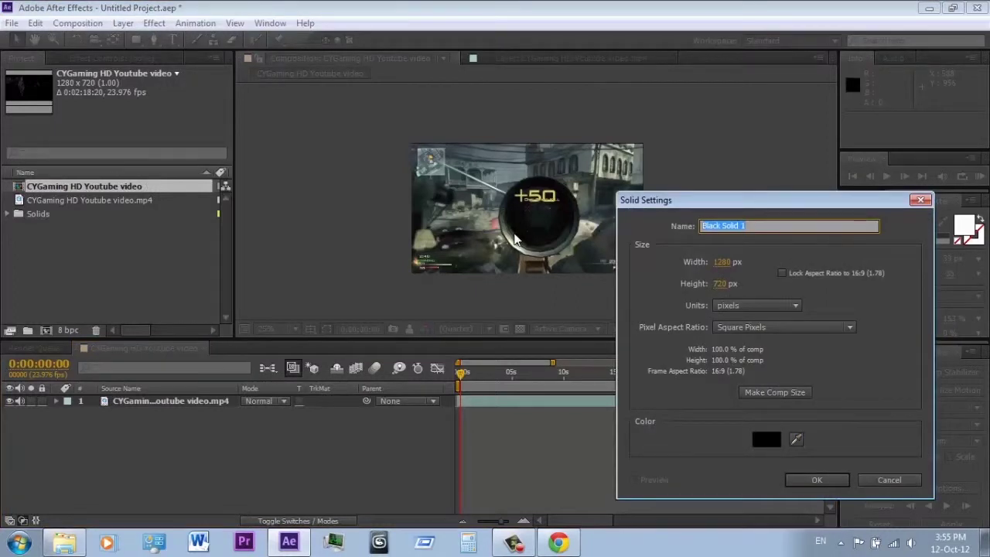
text(Solid)
key(Return)
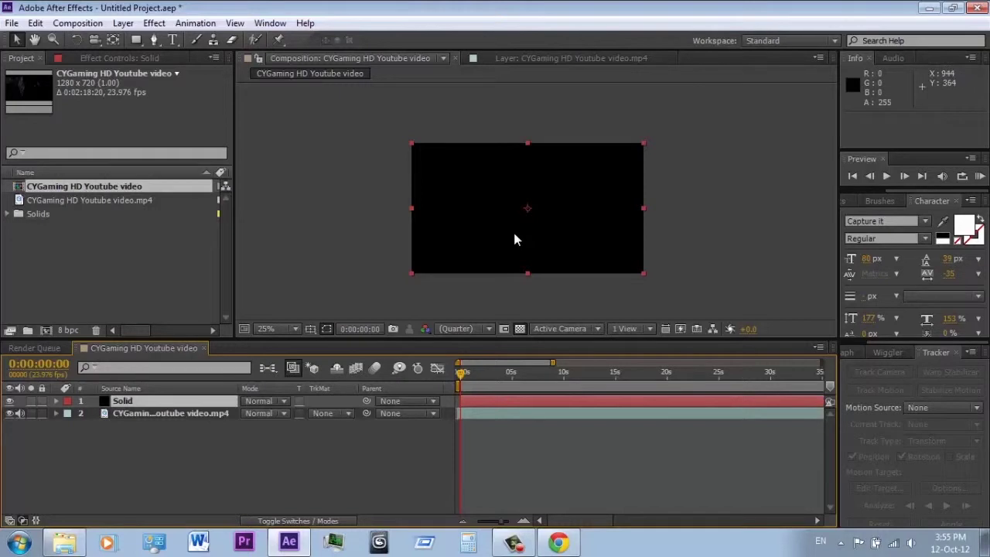
Apply the Trapcode Particular effect to the Solid layer.
scroll(514, 234, up, 2)
scroll(514, 234, down, 2)
right_click(517, 240)
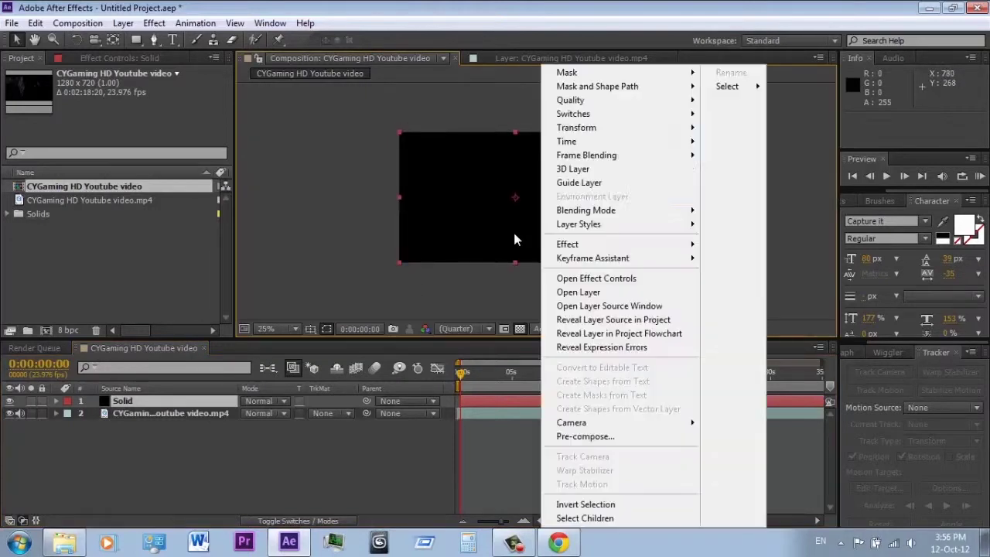
mouse_move(588, 244)
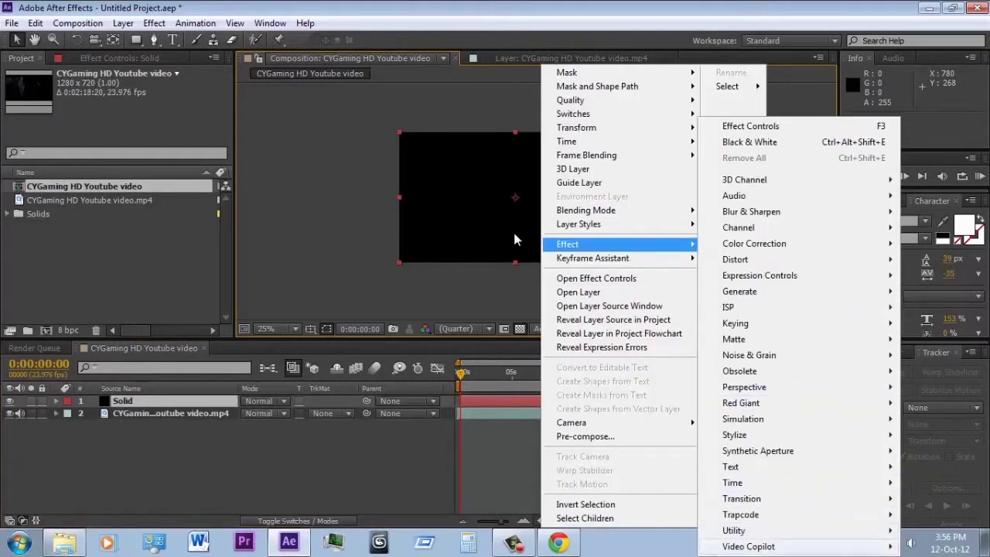
mouse_move(748, 546)
key(Up)
key(Up)
key(Up)
key(Up)
key(Up)
key(Up)
key(Up)
key(Up)
key(Up)
key(Up)
key(Right)
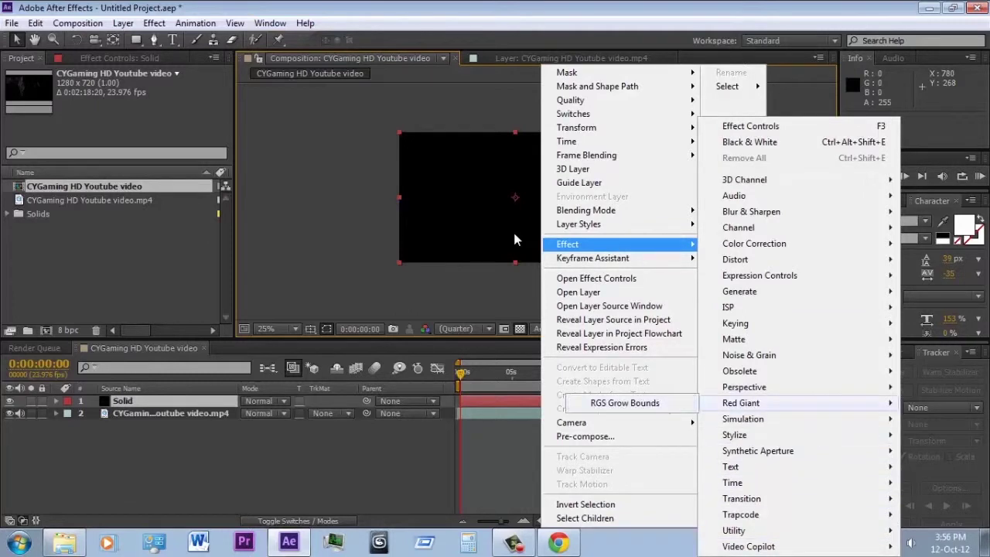
key(Down)
key(Right)
key(Down)
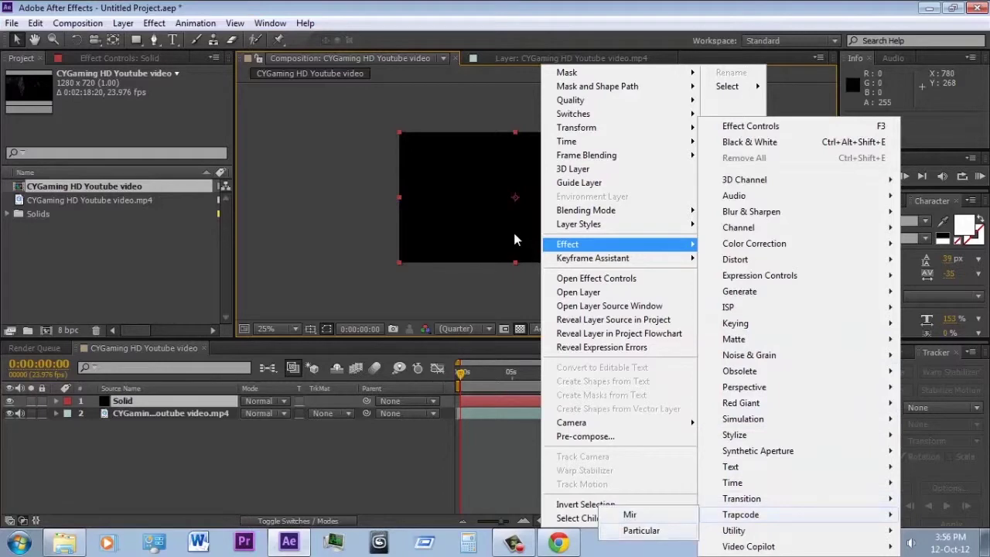
key(Return)
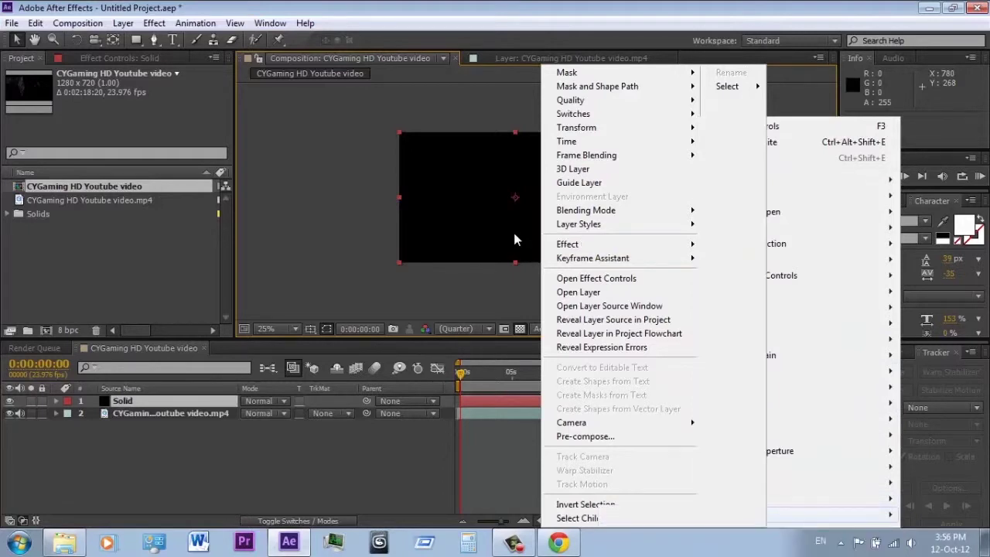
Preview the particles over the gameplay, then remove the Particular effect from the Solid layer.
key(space)
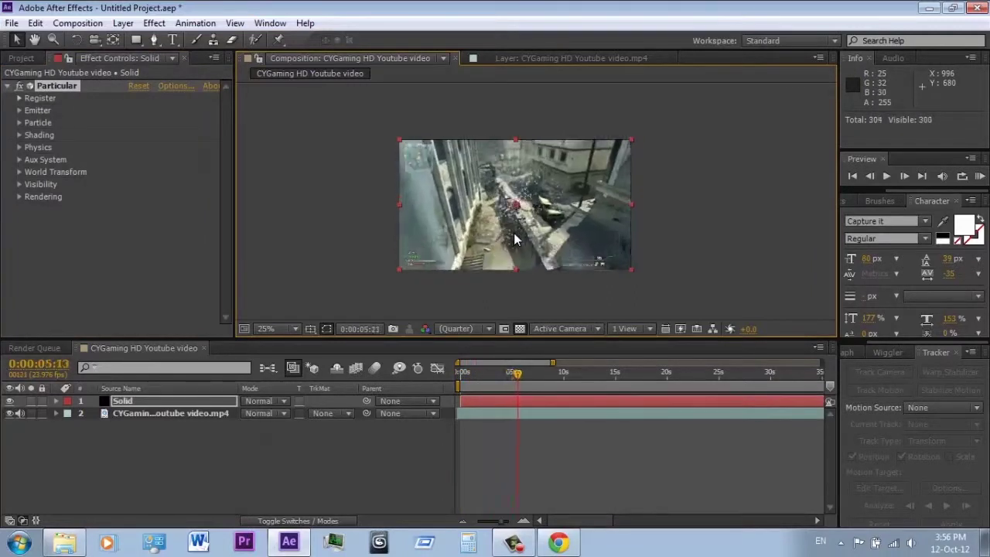
key(space)
key(Delete)
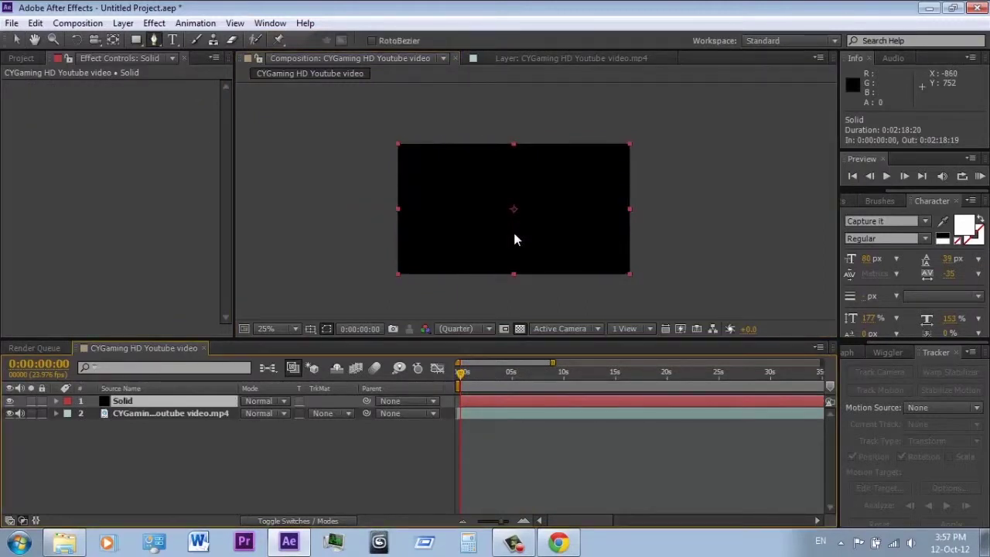
Hide the Solid layer so the gameplay footage can be traced.
key(ctrl+Down)
key(ctrl+Up)
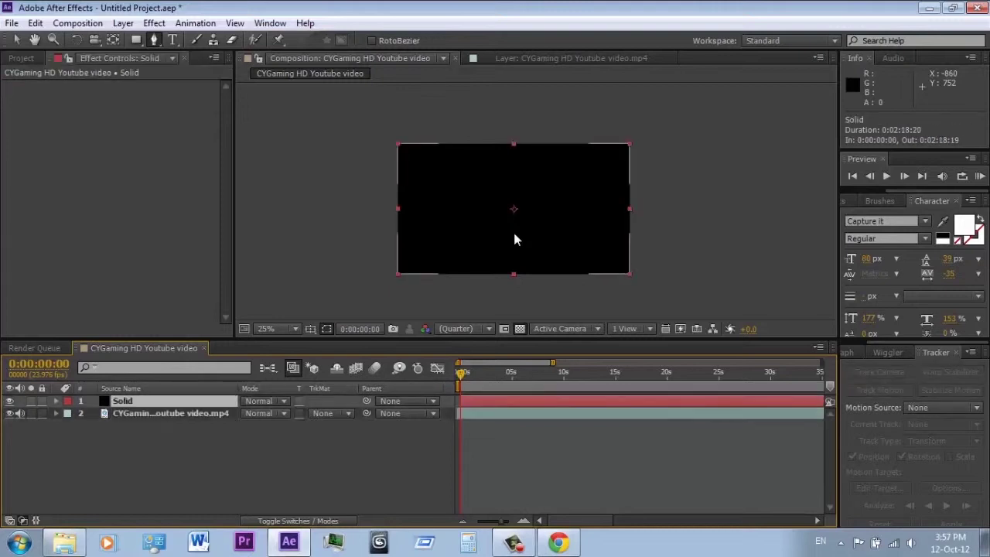
click(9, 400)
Draw a Pen mask on the Solid layer along the scope's upper rim and down its outer edge with 12 vertices.
scroll(514, 234, up, 3)
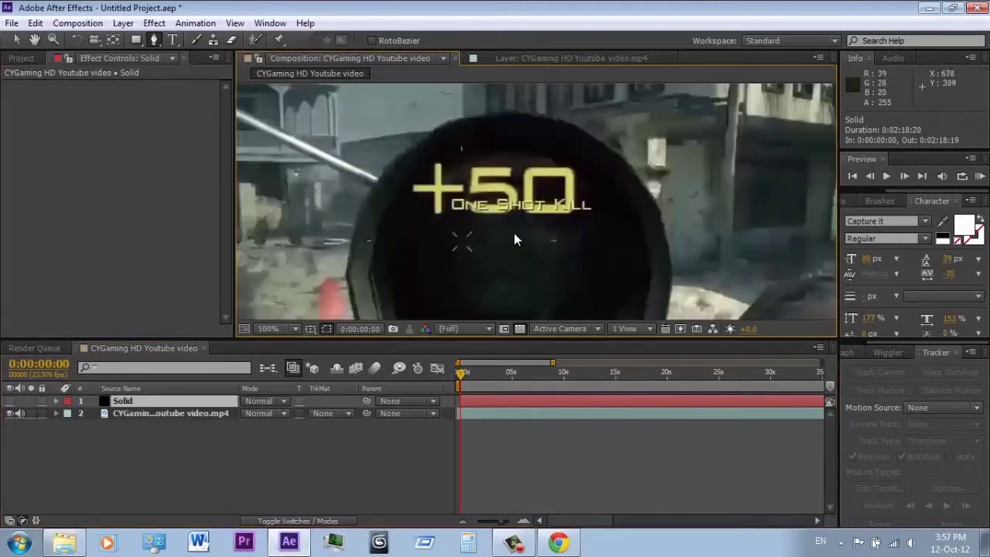
key(comma)
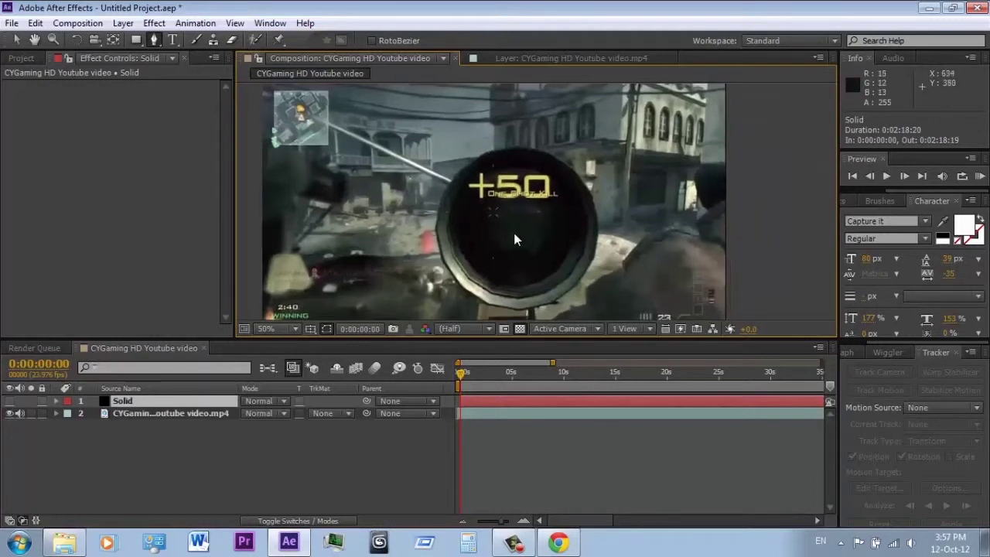
scroll(516, 239, up, 1)
click(341, 199)
click(365, 161)
click(400, 124)
click(429, 107)
click(458, 98)
click(511, 98)
click(540, 101)
click(604, 143)
click(626, 169)
click(658, 222)
click(661, 267)
click(645, 305)
drag(657, 316, 642, 272)
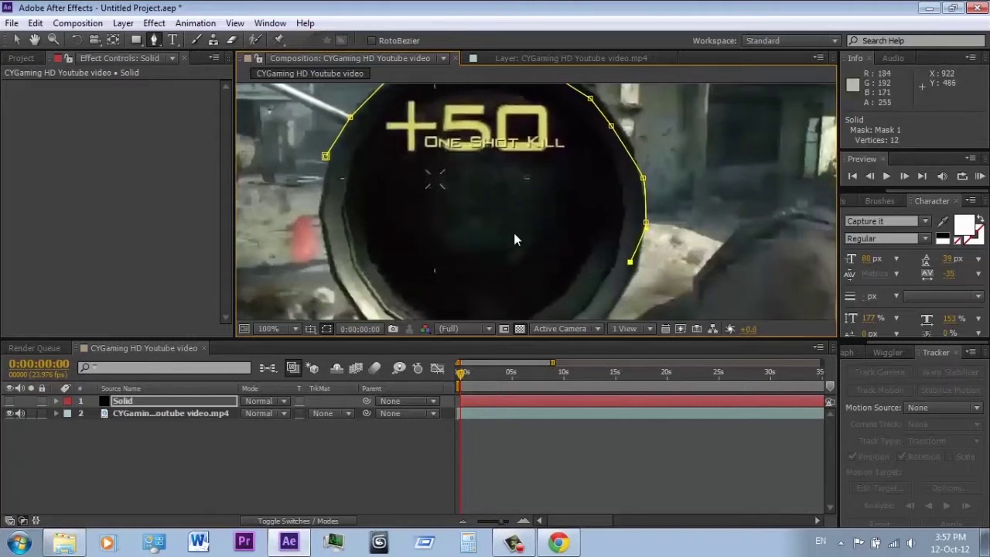
Continue the mask around the scope's lower rim and mount, and close the path at its starting vertex.
click(615, 299)
drag(615, 299, 612, 224)
click(595, 254)
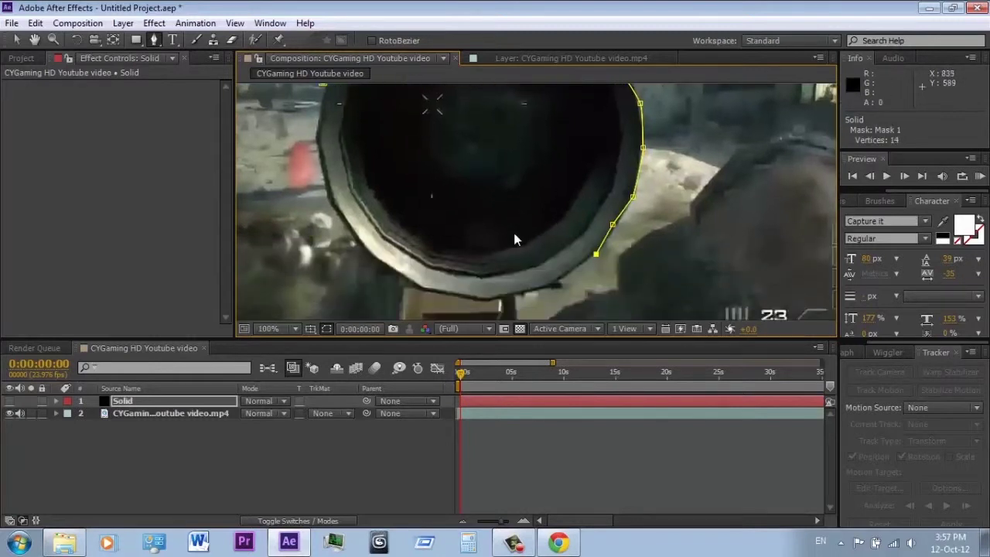
drag(514, 240, 520, 181)
click(567, 217)
click(514, 239)
scroll(514, 239, down, 1)
click(516, 234)
click(514, 284)
click(377, 291)
click(398, 275)
click(406, 194)
click(382, 171)
drag(381, 168, 428, 260)
click(376, 189)
click(370, 120)
drag(370, 119, 406, 205)
click(390, 172)
scroll(515, 240, down, 2)
Set the Mask Feather of Mask 1 on the Solid layer to 2 pixels.
key(v)
key(m)
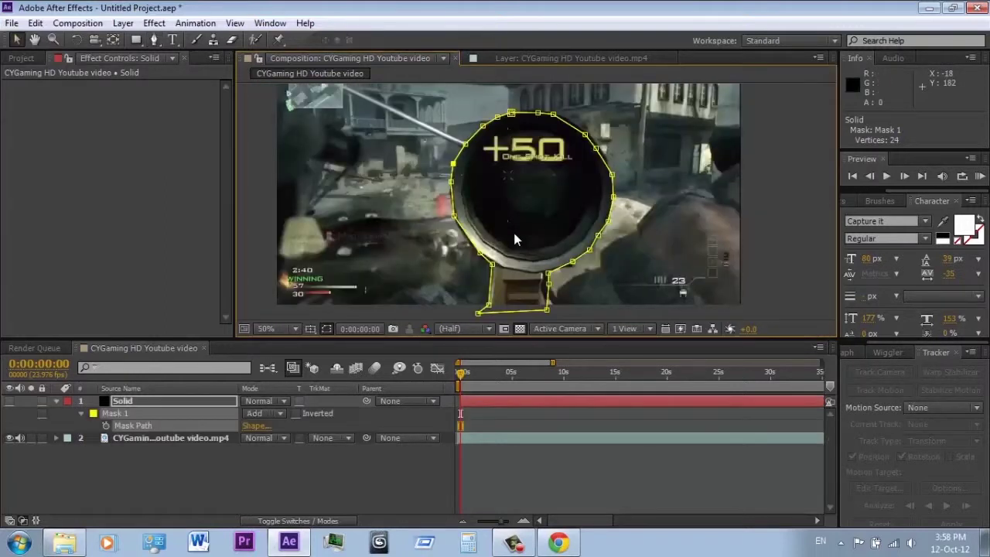
key(m)
key(m)
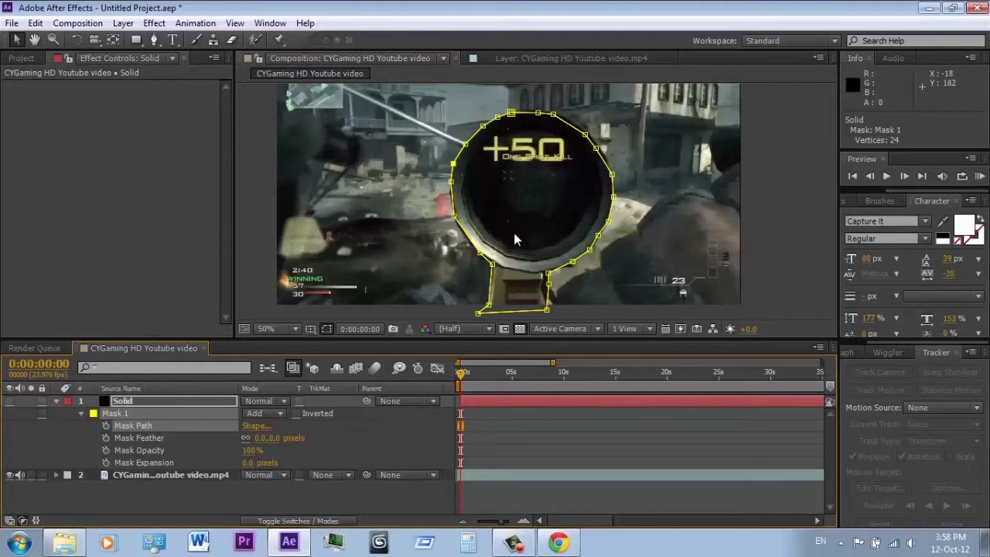
click(262, 438)
text(2)
key(Return)
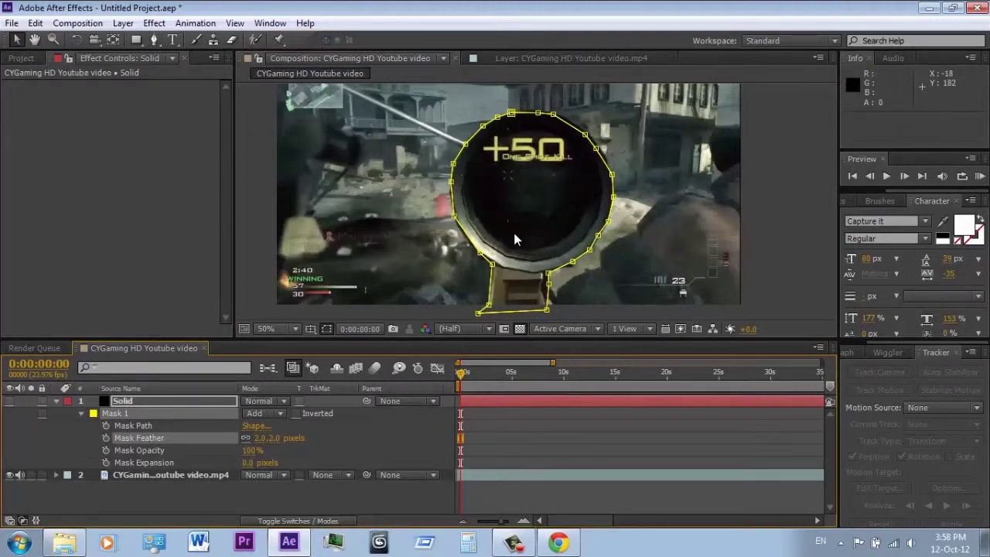
Toggle the Solid layer's visibility to compare the masked shape with the scope, leaving the layer hidden.
click(56, 401)
click(232, 471)
click(9, 400)
click(9, 401)
click(9, 401)
click(10, 401)
click(9, 400)
click(9, 401)
key(ctrl+z)
key(ctrl+shift+z)
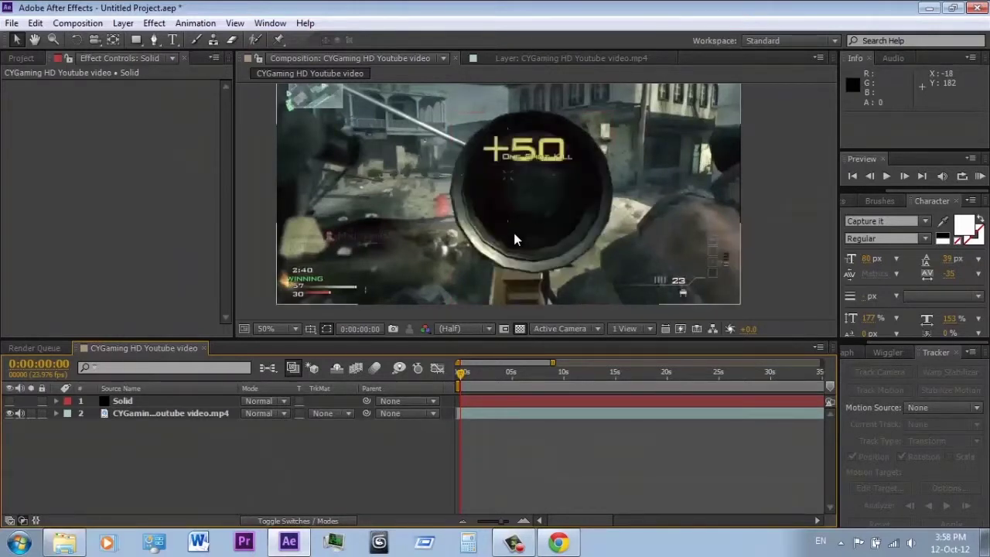
click(516, 240)
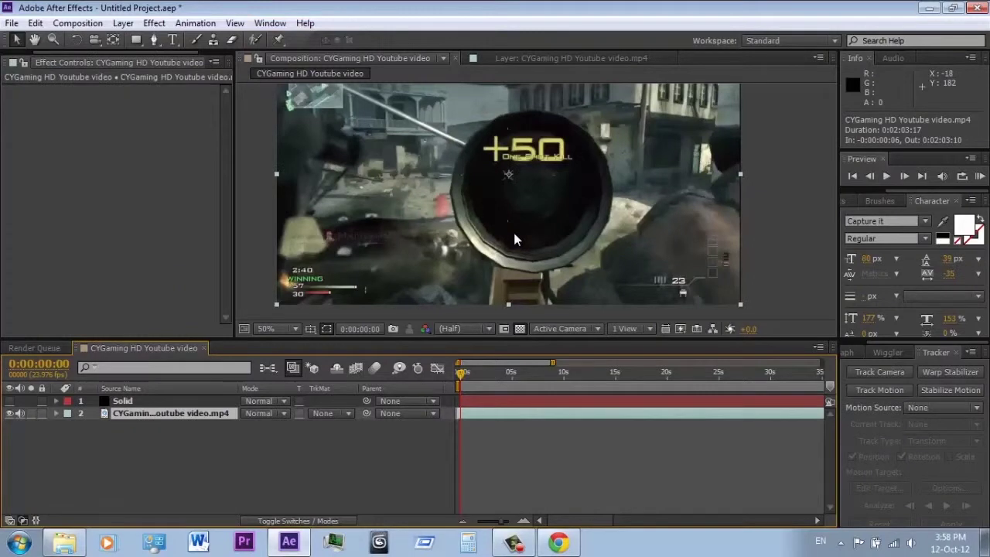
click(170, 463)
click(170, 413)
click(170, 401)
click(22, 58)
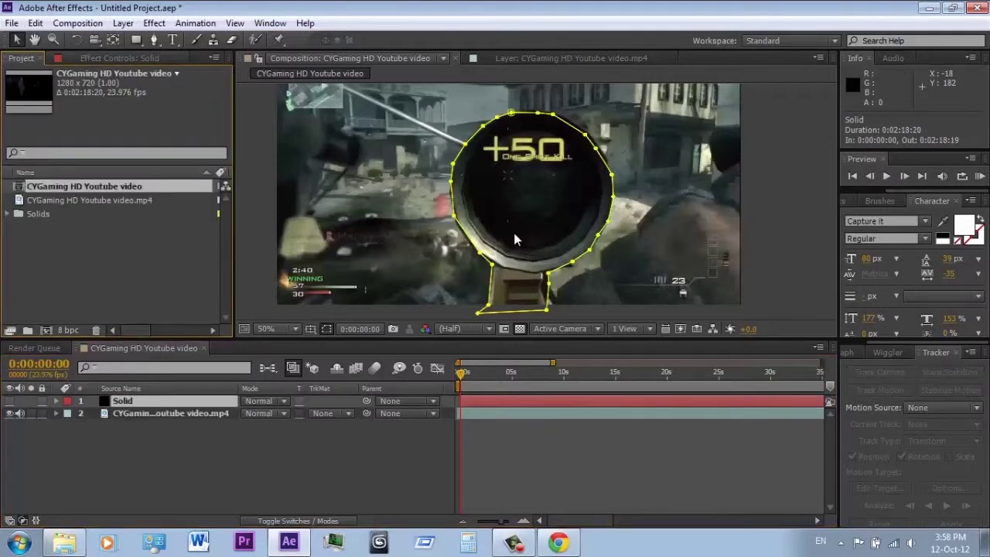
key(ctrl+z)
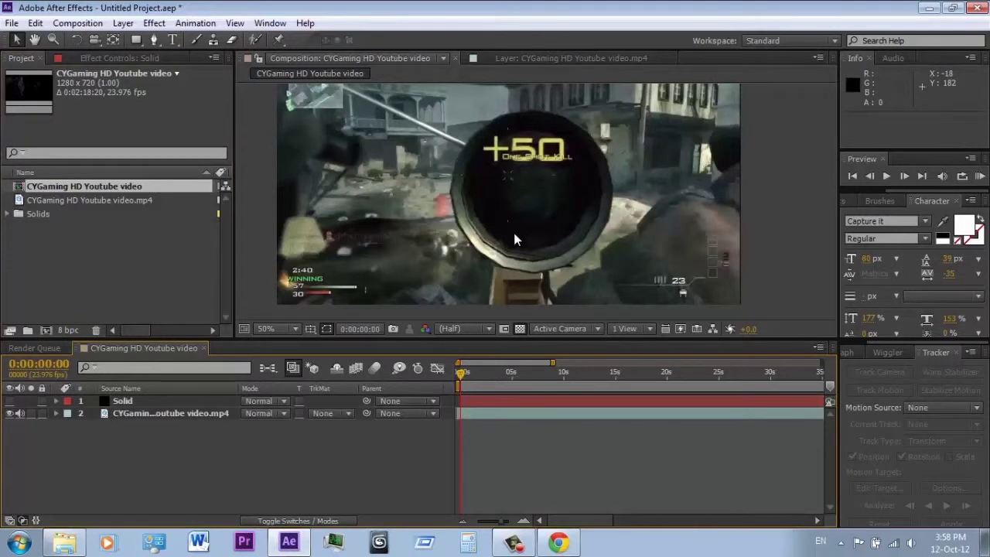
Create a red solid with colour FF0000 in the CYGaming HD Youtube video composition.
key(ctrl+y)
click(766, 439)
click(675, 307)
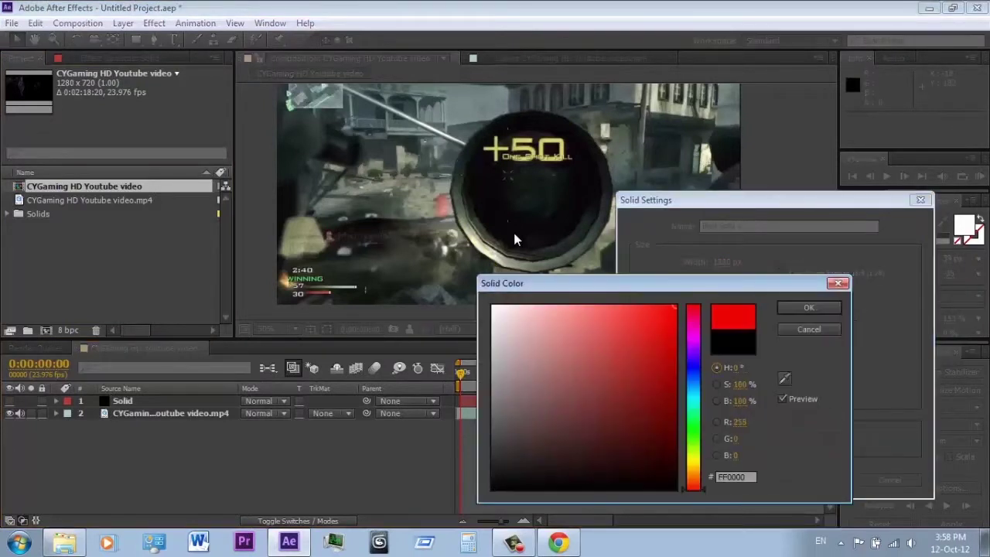
key(Return)
key(Return)
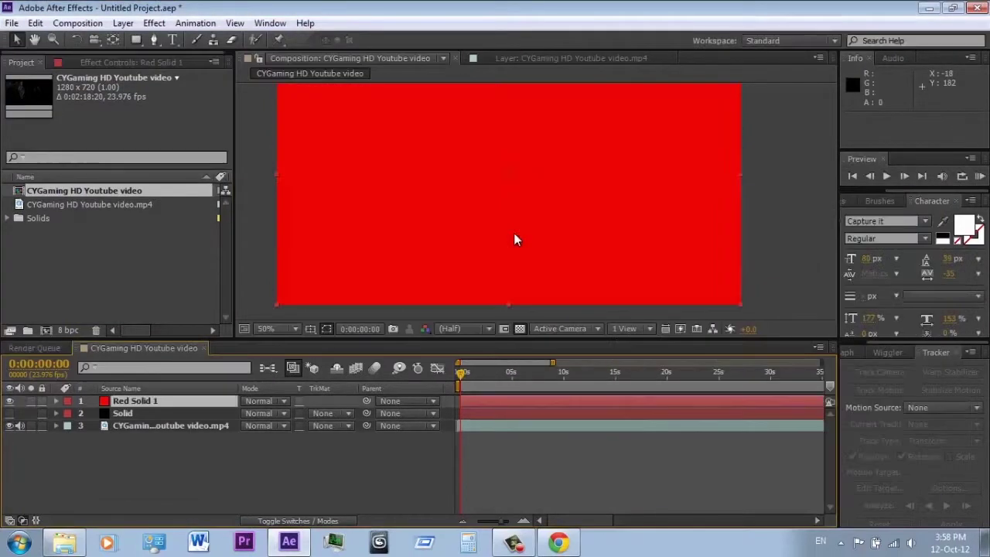
Hide the Red Solid 1 layer and select the CYGaming HD Youtube video.mp4 layer.
click(516, 240)
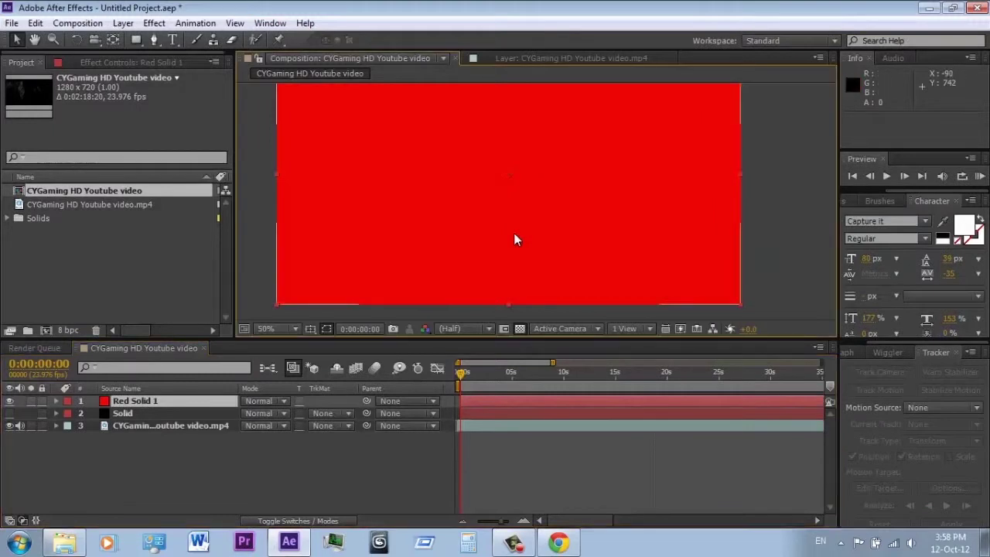
click(170, 425)
key(ctrl+alt+shift+v)
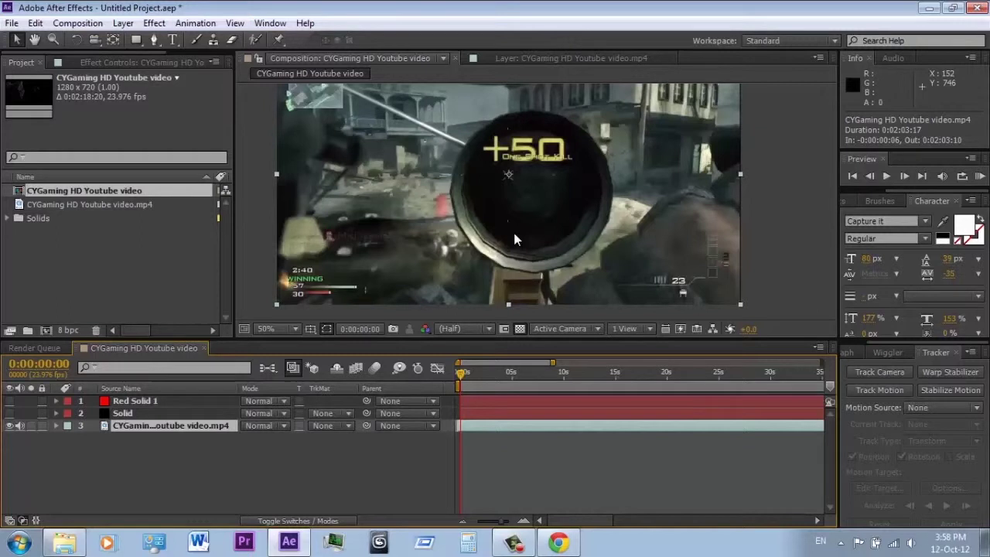
Try an Alpha Inverted track matte from Solid on the CYGaming HD Youtube video.mp4 layer.
click(331, 426)
click(387, 478)
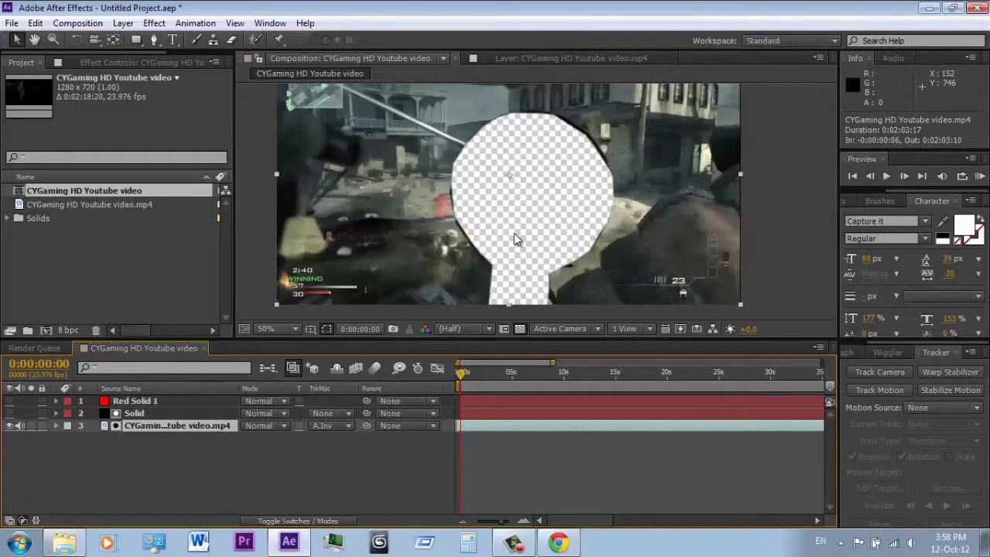
Move Red Solid 1 beneath Solid to check the video layer's track matte options, then restore the layer order.
mouse_move(135, 401)
mouse_down()
mouse_move(135, 433)
mouse_move(136, 408)
mouse_up()
click(331, 425)
click(362, 441)
click(331, 425)
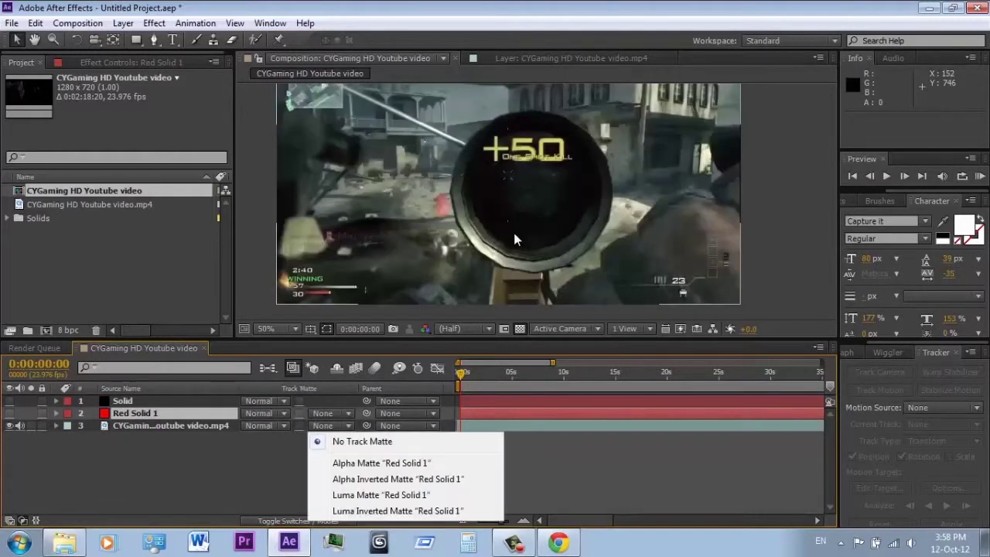
click(517, 240)
click(517, 239)
key(ctrl+bracketleft)
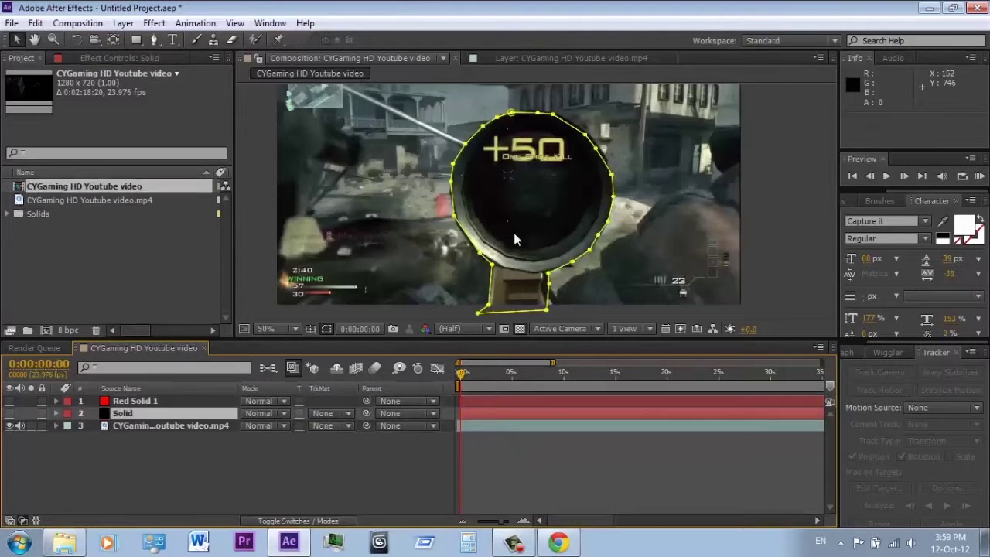
Set the track matte of the CYGaming HD Youtube video.mp4 layer to Alpha Matte using the Solid layer.
click(332, 426)
click(356, 455)
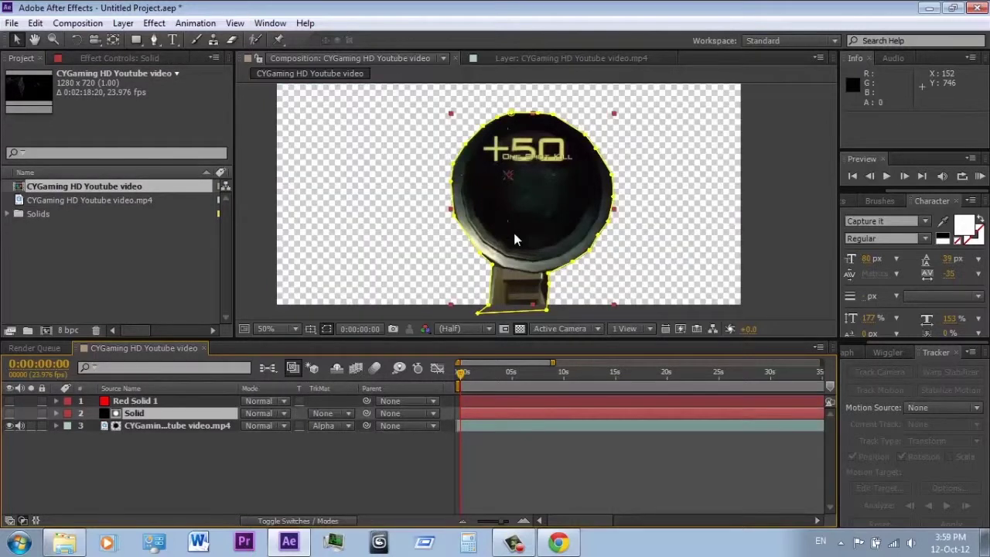
click(356, 472)
drag(517, 240, 503, 243)
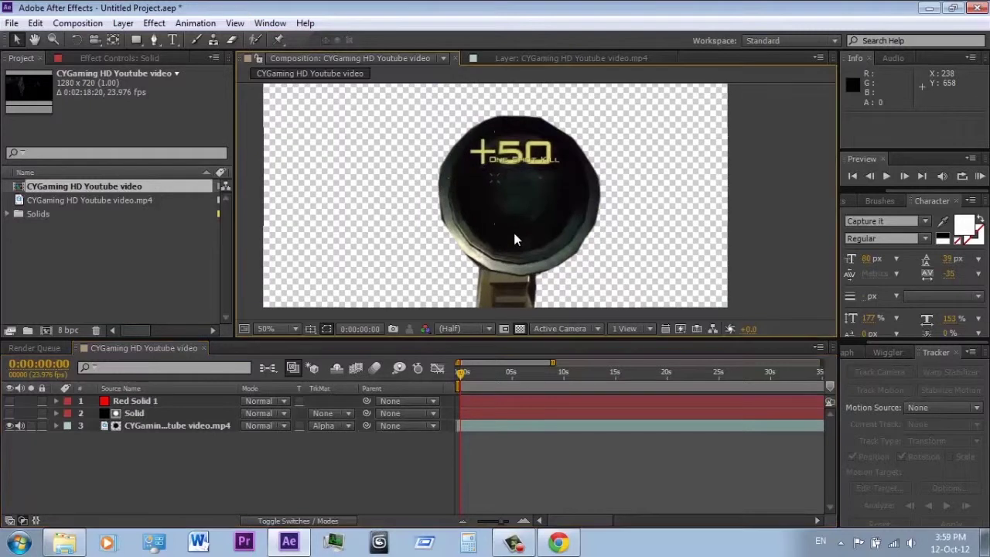
Send Red Solid 1 to the bottom of the layer stack and make it visible behind the cut-out scope.
click(136, 401)
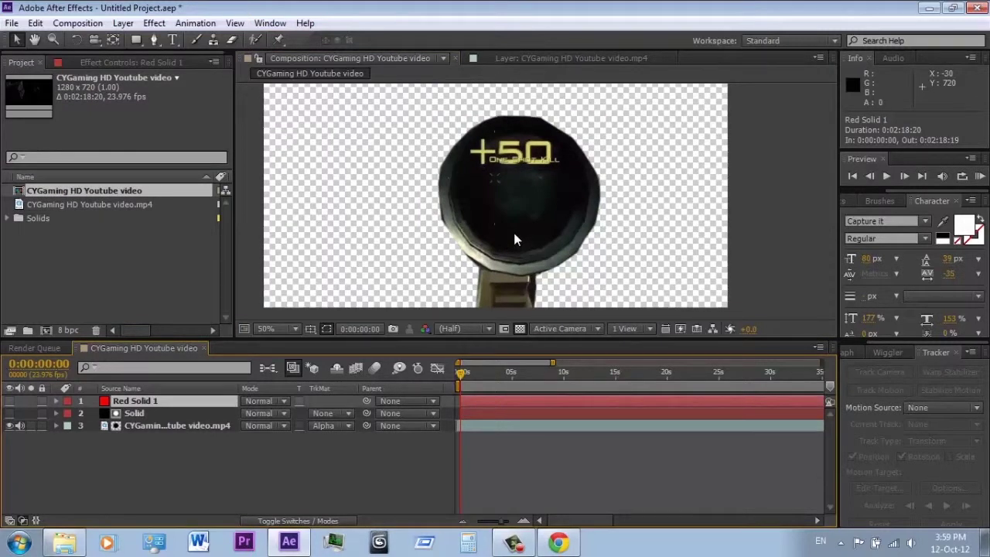
key(ctrl+shift+bracketleft)
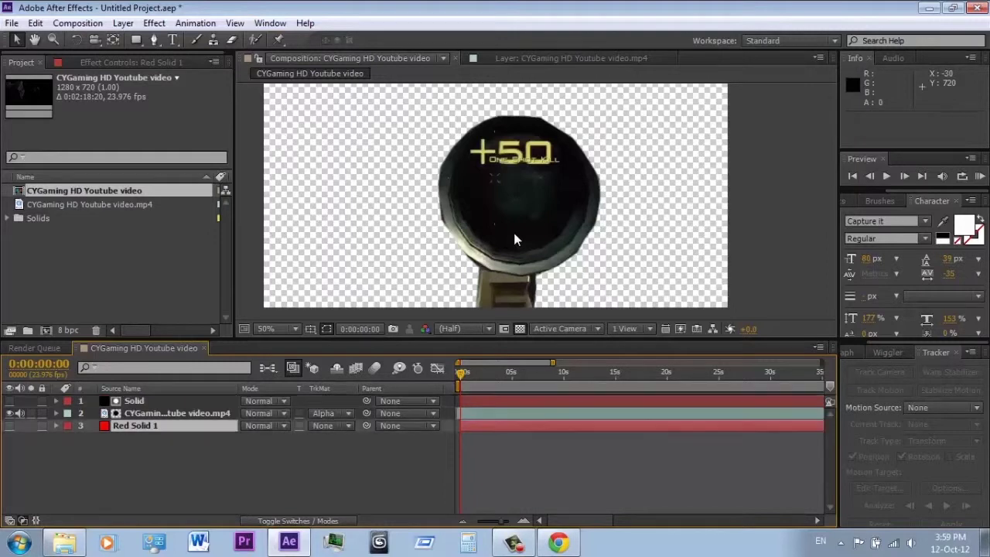
click(9, 426)
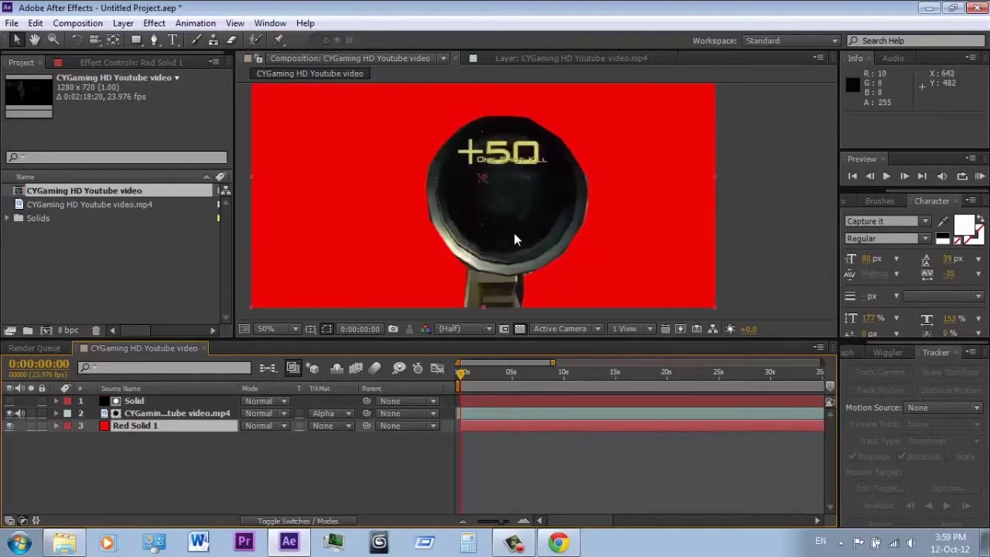
scroll(516, 240, down, 2)
scroll(516, 240, up, 2)
scroll(516, 240, down, 2)
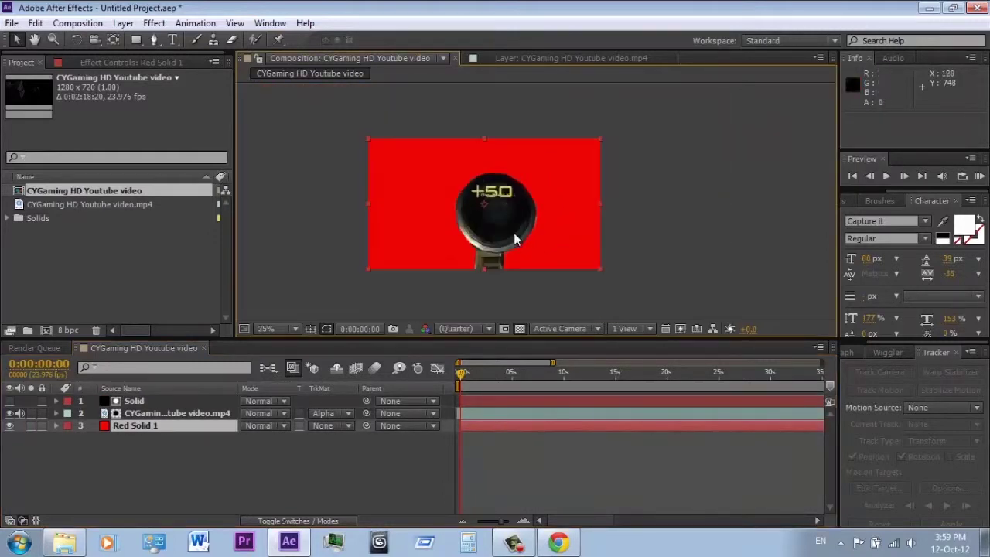
scroll(515, 239, up, 3)
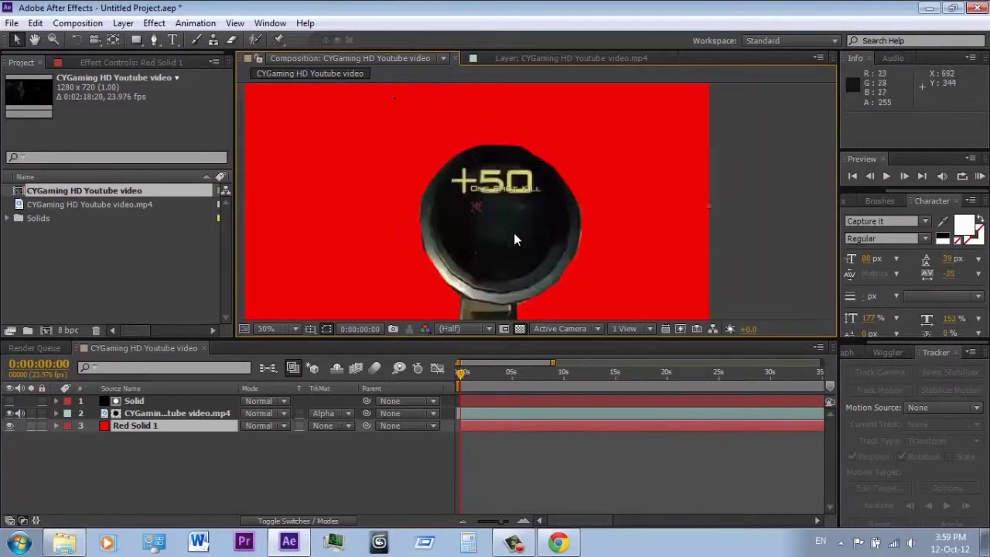
scroll(516, 240, down, 3)
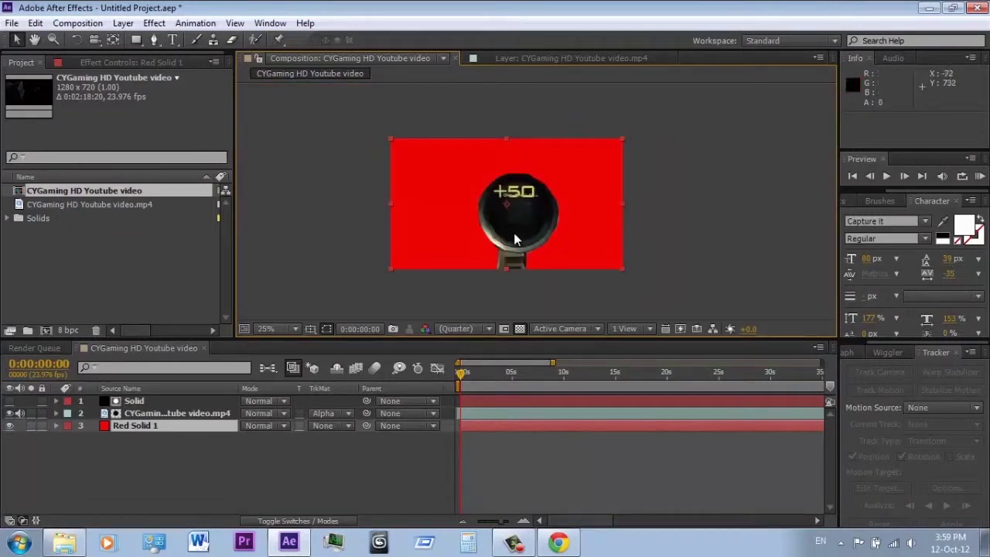